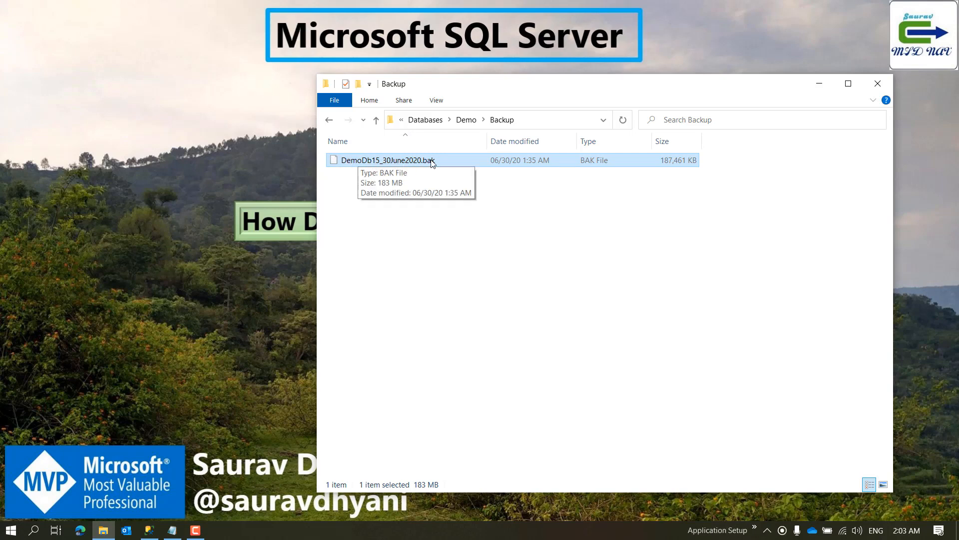
- Switch to SQL Server Management Studio and open the Restore Database dialog from the server's Databases folder
{"action": "left_click", "coordinate": [820, 85]}
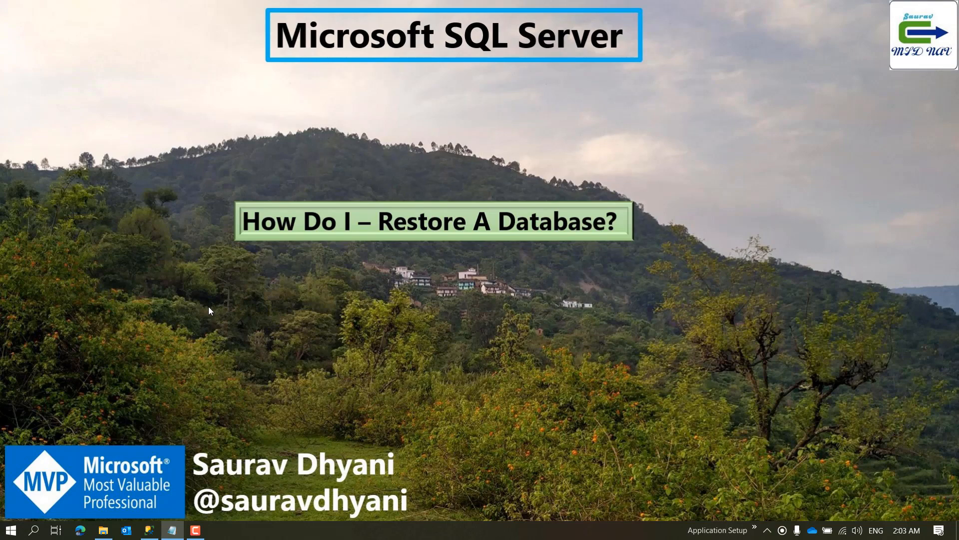
{"action": "left_click", "coordinate": [147, 530]}
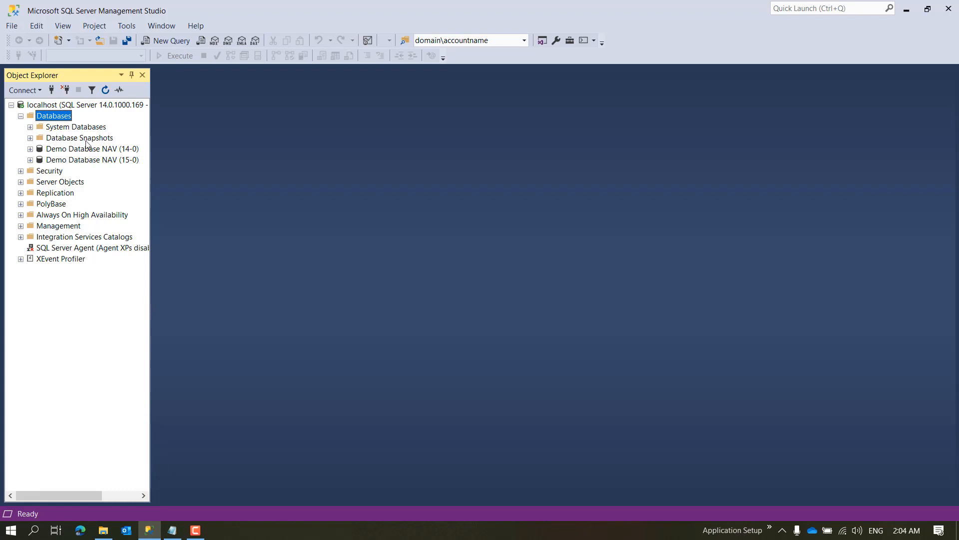
{"action": "right_click", "coordinate": [60, 119]}
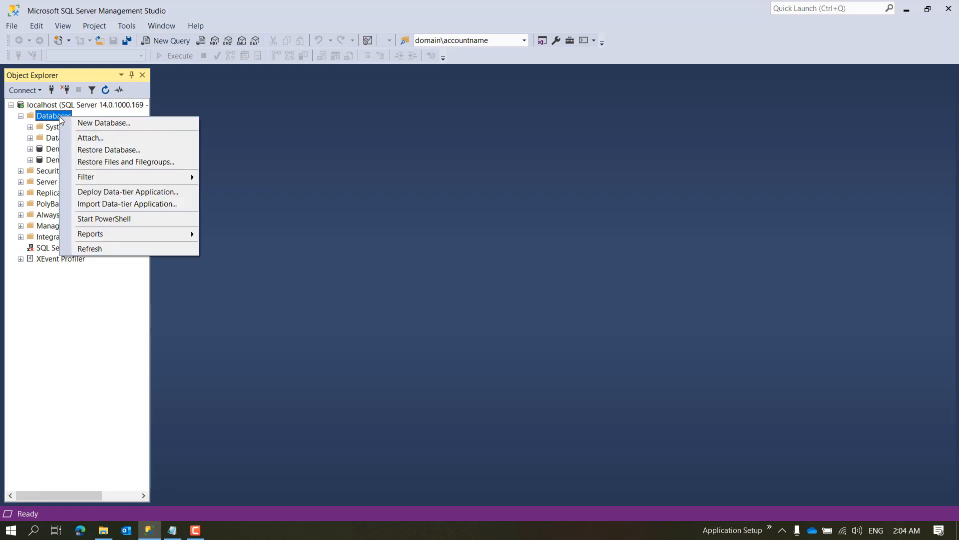
{"action": "left_click", "coordinate": [138, 150]}
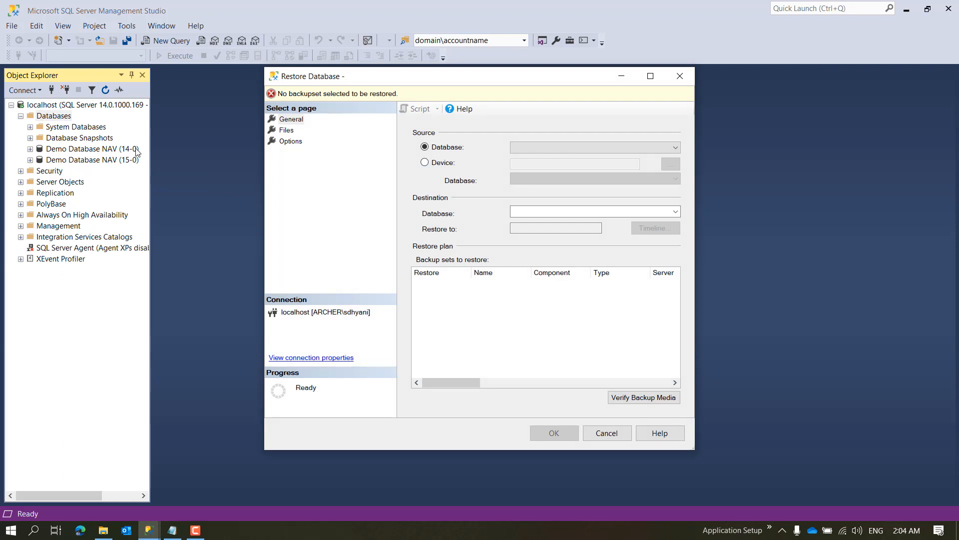
- Look through the General, Files and Options pages of the Restore Database dialog
{"action": "left_click", "coordinate": [294, 122]}
{"action": "left_click", "coordinate": [292, 129]}
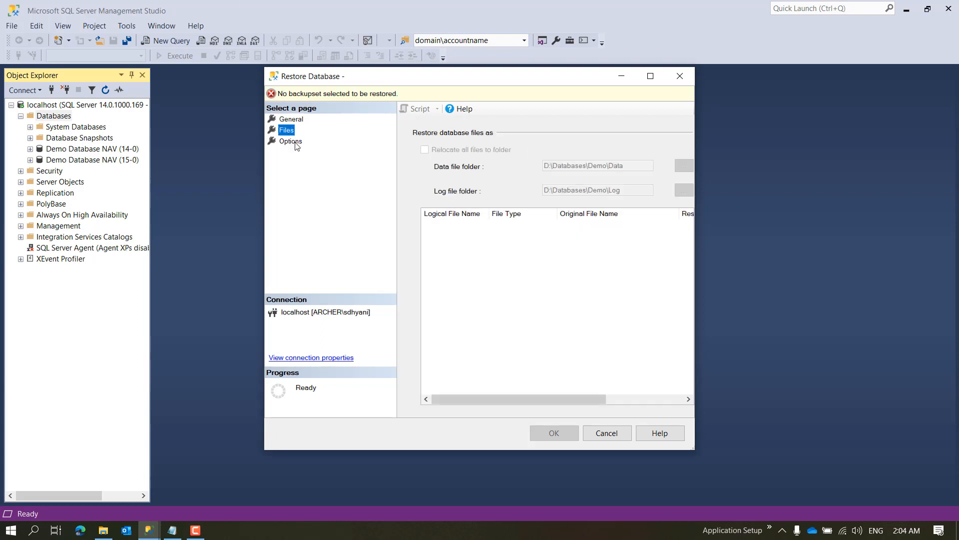
{"action": "left_click", "coordinate": [295, 142]}
{"action": "left_click", "coordinate": [295, 121]}
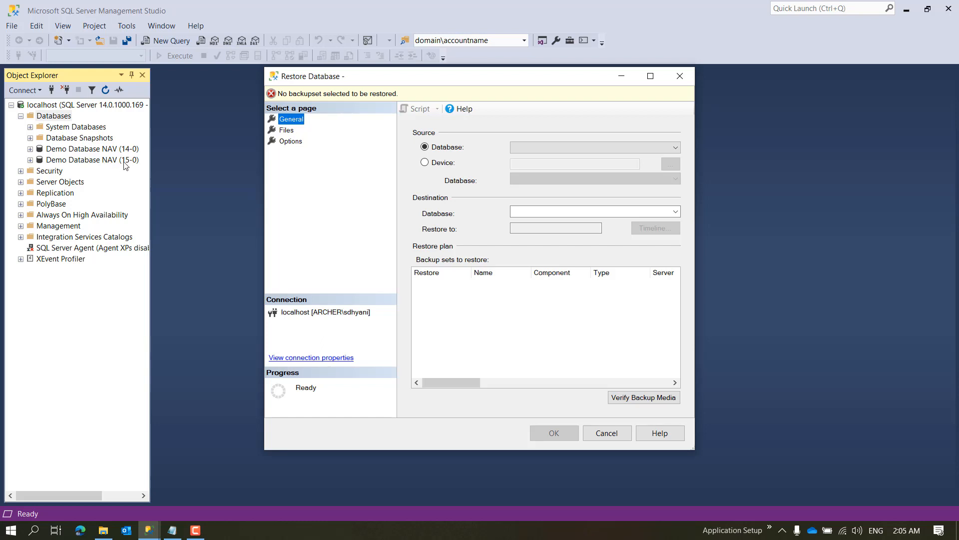
- View which databases are offered as the restore source without selecting one
{"action": "left_click", "coordinate": [455, 148]}
{"action": "left_click", "coordinate": [540, 147]}
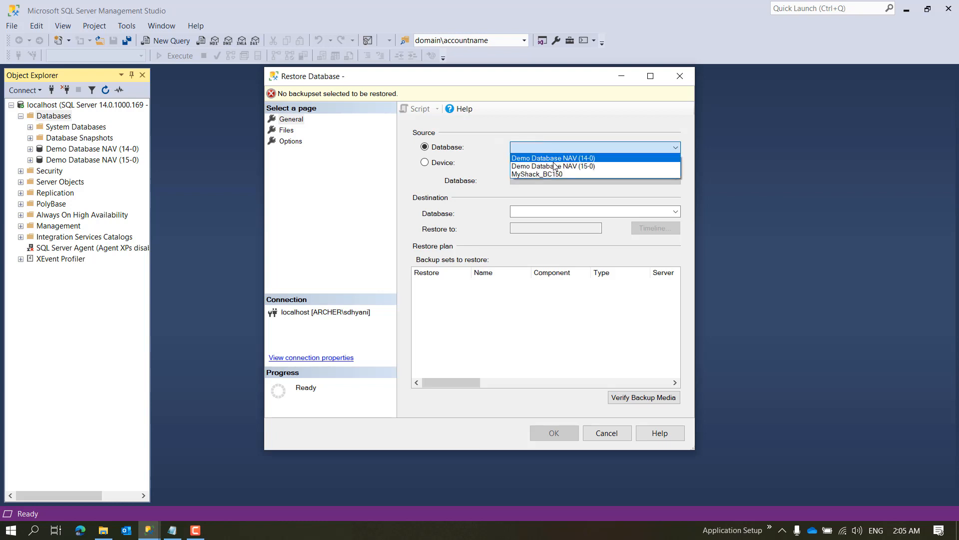
{"action": "left_click", "coordinate": [555, 150]}
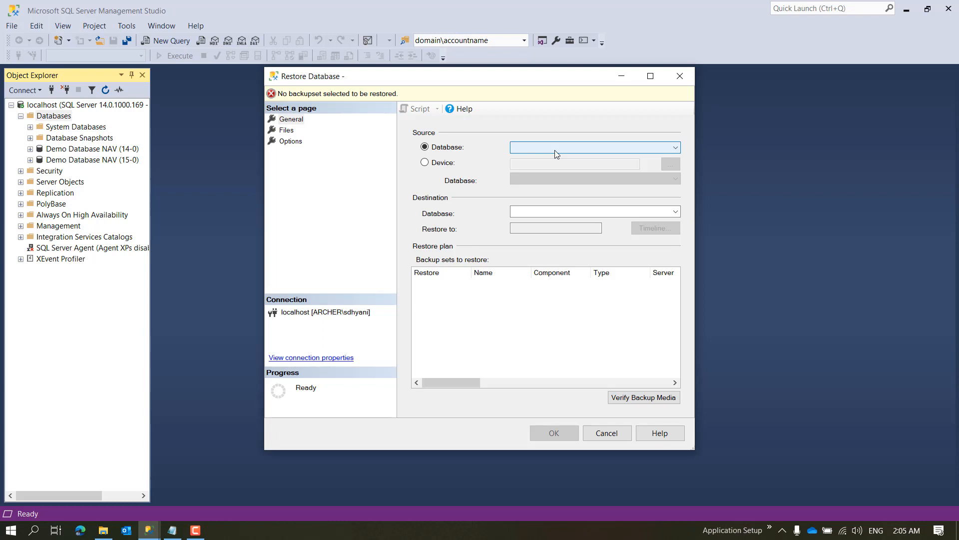
- Set the restore source to Device and open its backup device selection
{"action": "left_click", "coordinate": [444, 164]}
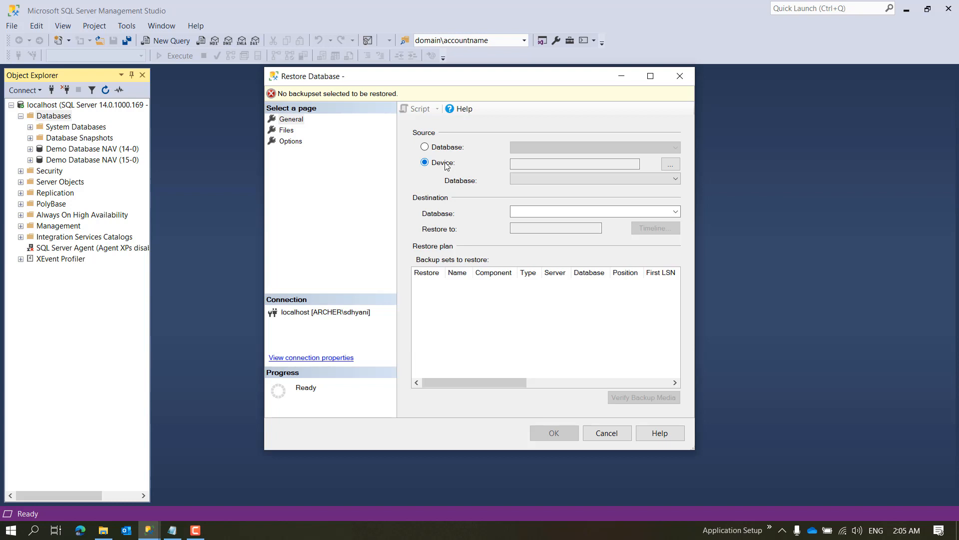
{"action": "left_click", "coordinate": [673, 166]}
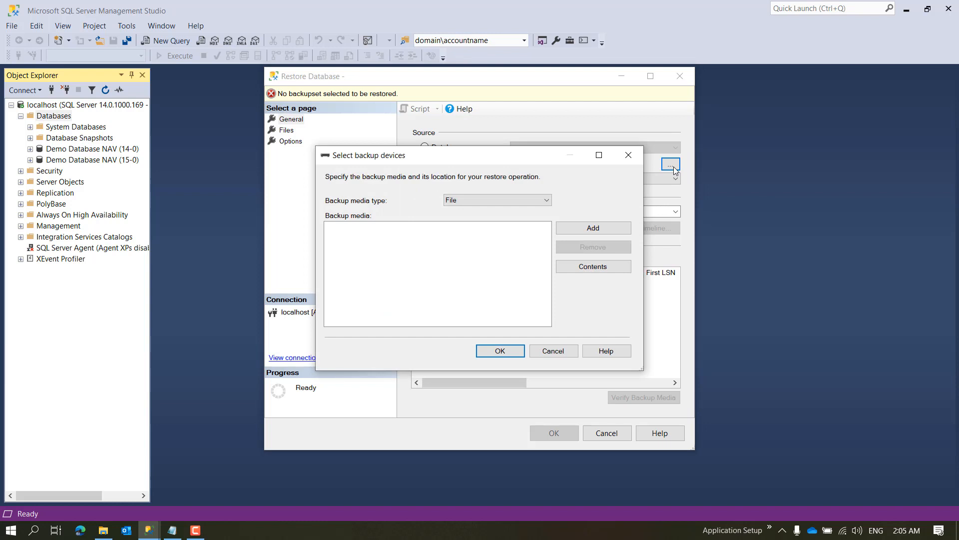
{"action": "left_click_drag", "start_coordinate": [507, 155], "coordinate": [544, 234]}
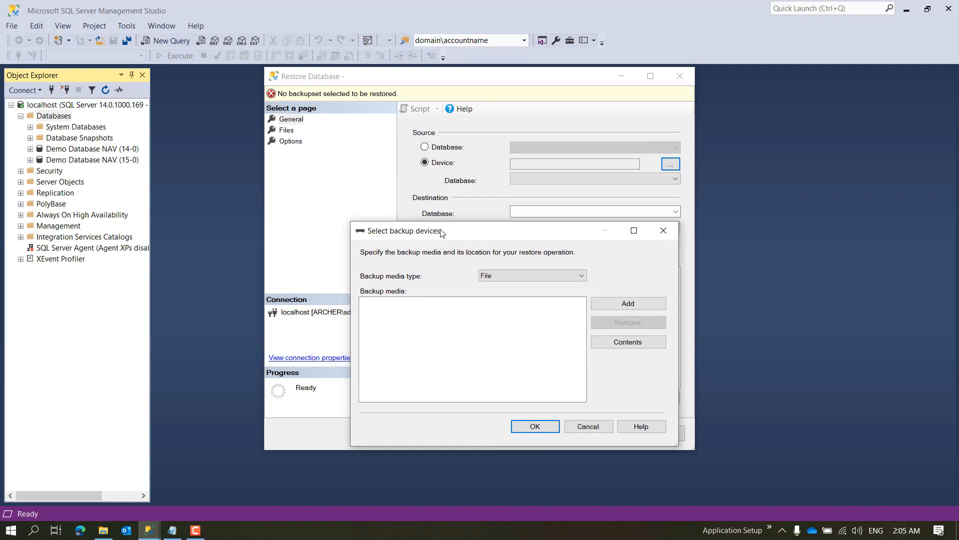
{"action": "left_click", "coordinate": [526, 274]}
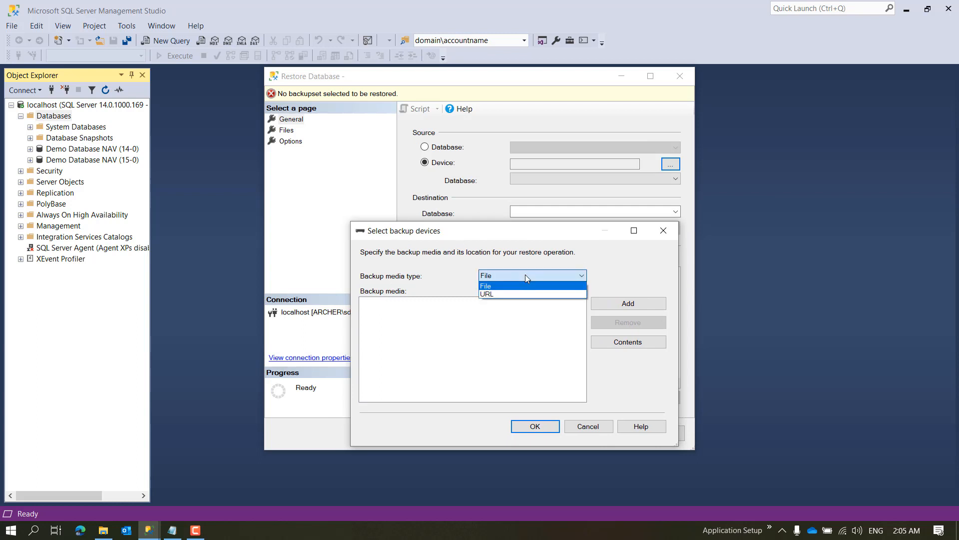
{"action": "left_click", "coordinate": [494, 294]}
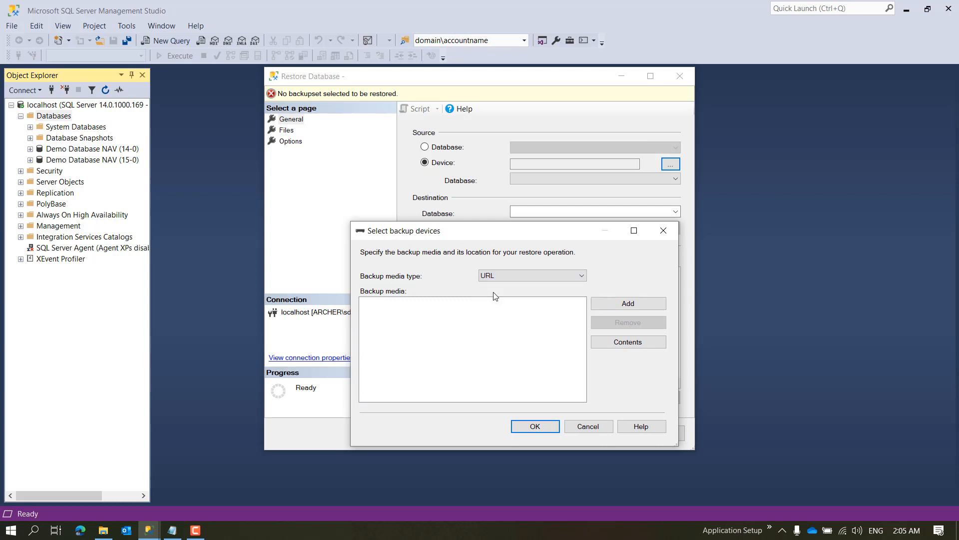
{"action": "left_click", "coordinate": [502, 277]}
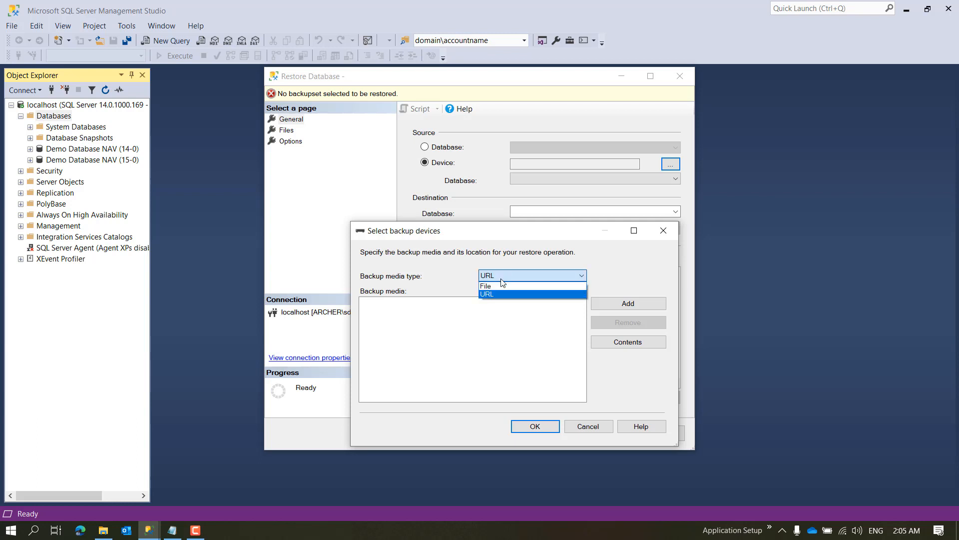
{"action": "left_click", "coordinate": [498, 284]}
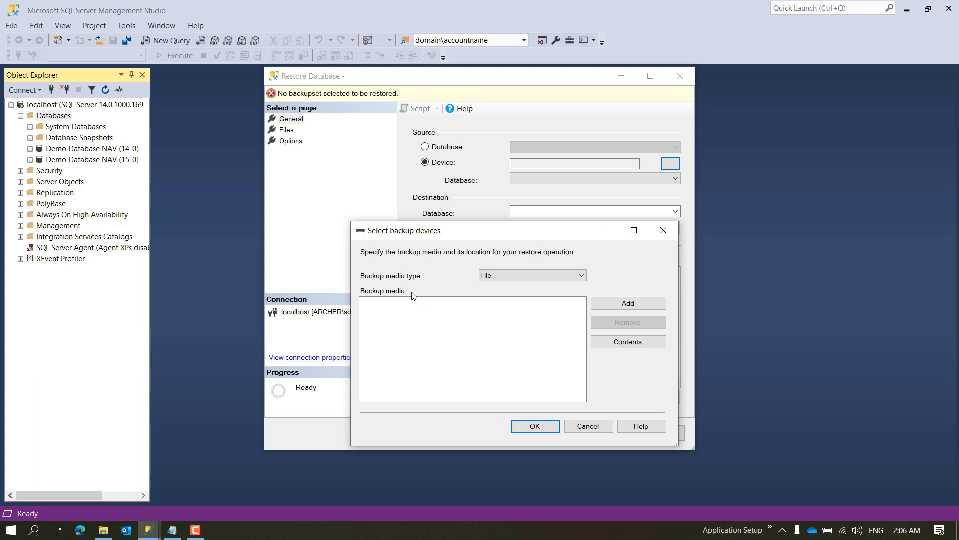
- Add DemoDb15_30June2020.bak from D:\Databases\Demo\Backup as the backup media and confirm the device selection
{"action": "left_click", "coordinate": [619, 303]}
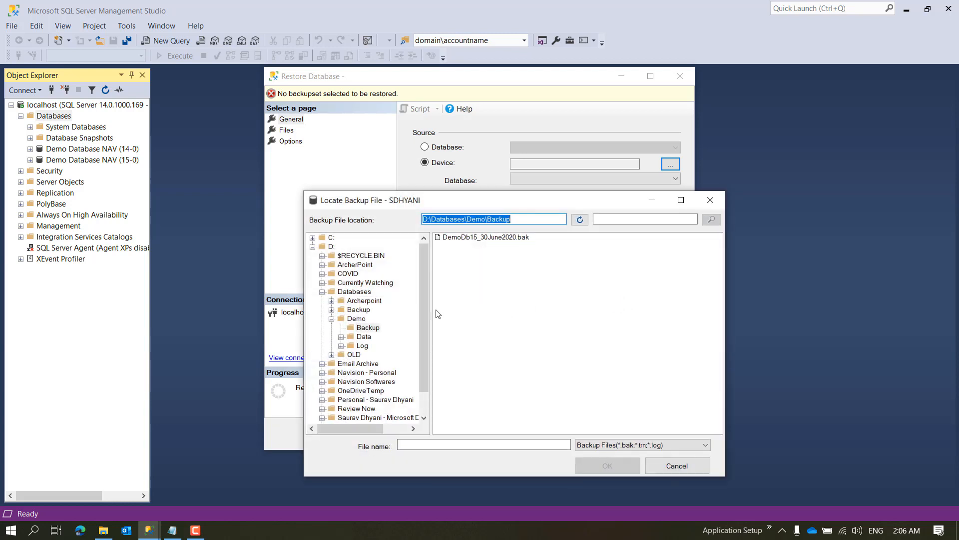
{"action": "left_click_drag", "start_coordinate": [432, 314], "coordinate": [313, 318]}
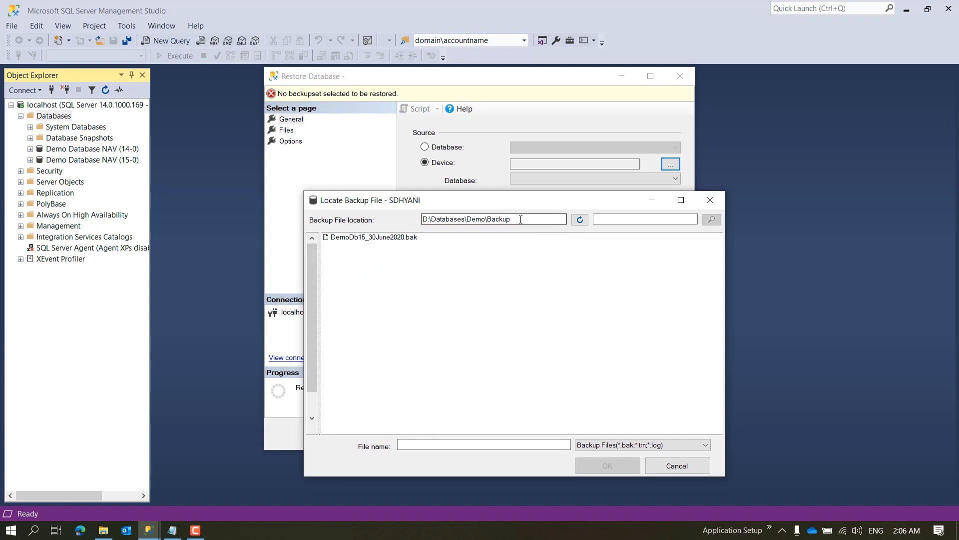
{"action": "left_click_drag", "start_coordinate": [519, 219], "coordinate": [423, 218]}
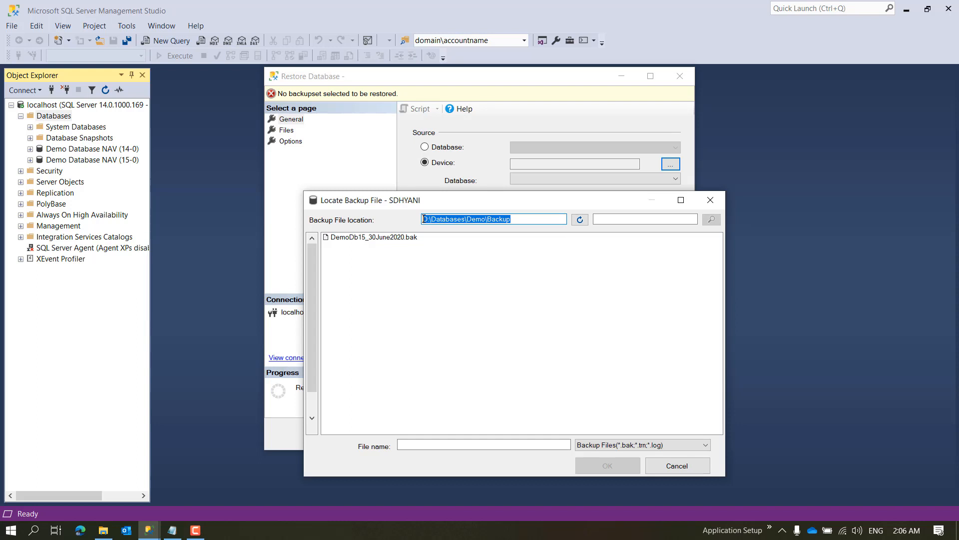
{"action": "left_click", "coordinate": [387, 238]}
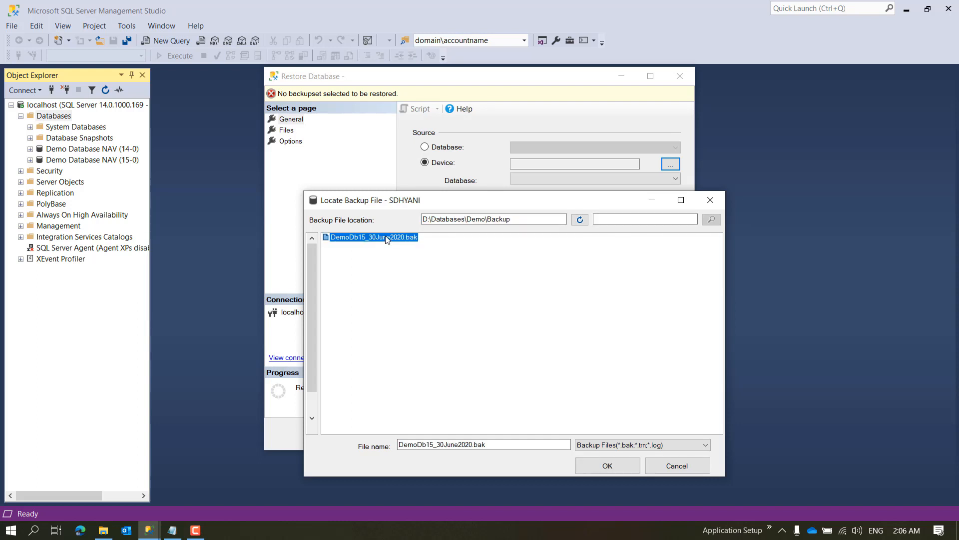
{"action": "left_click", "coordinate": [621, 467]}
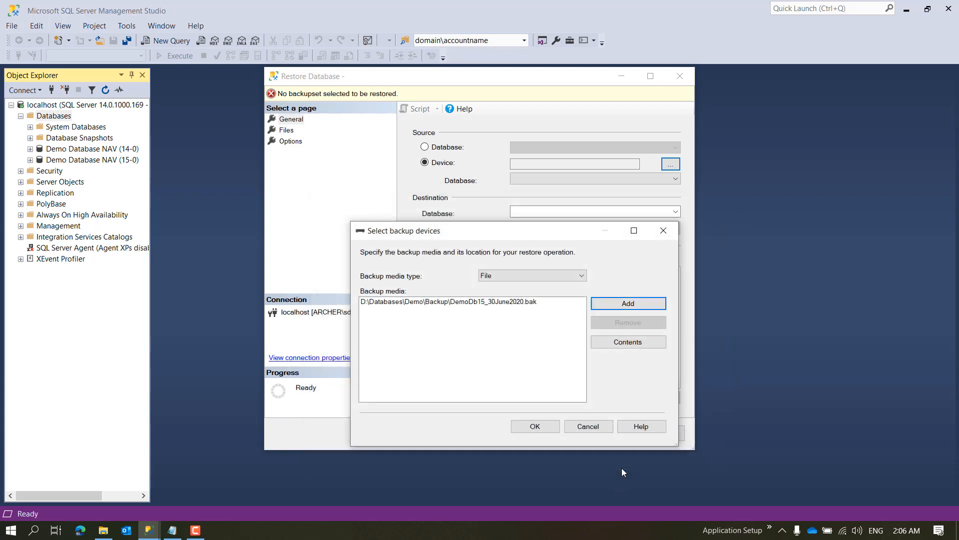
{"action": "left_click", "coordinate": [546, 428]}
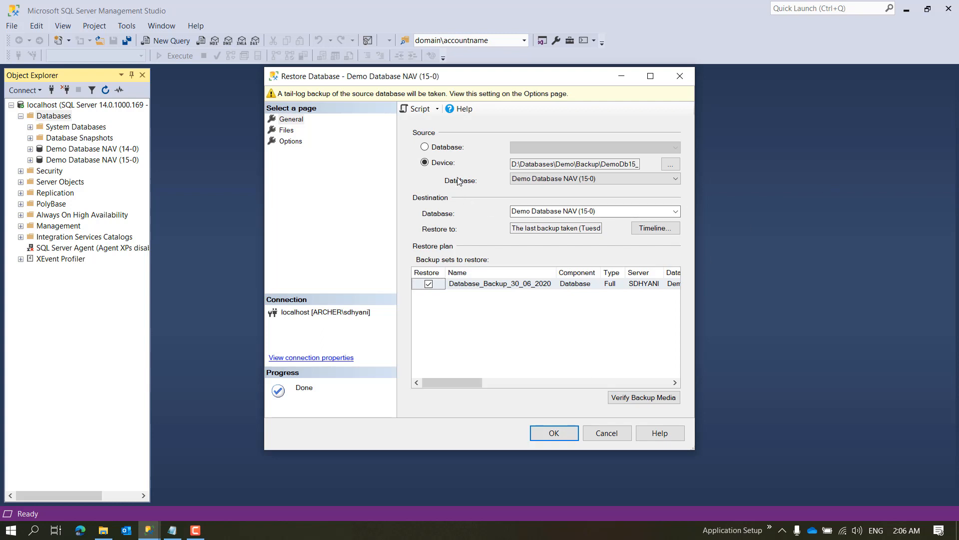
- Check the backup file path and the database given as the restore source
{"action": "left_click", "coordinate": [541, 180]}
{"action": "left_click", "coordinate": [541, 180]}
{"action": "left_click_drag", "start_coordinate": [577, 165], "coordinate": [673, 162]}
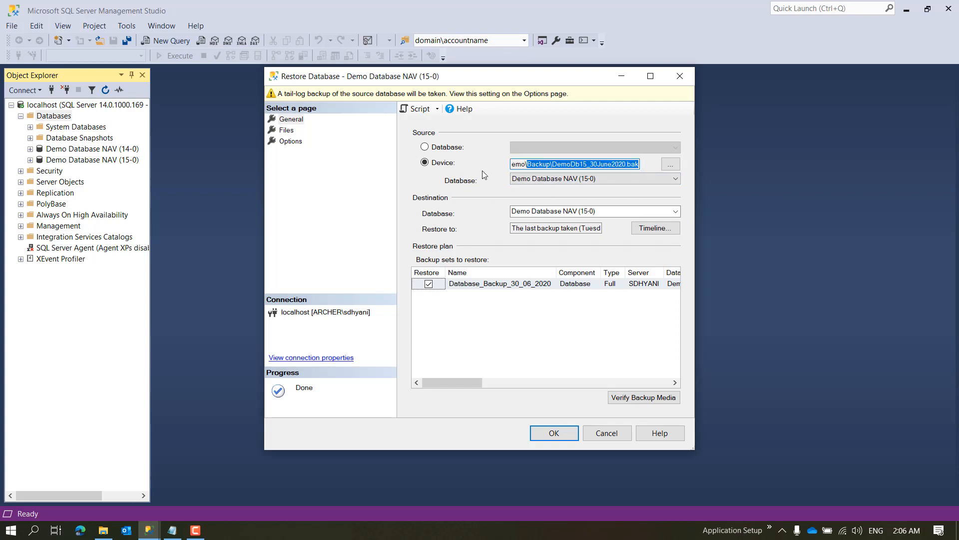
{"action": "left_click", "coordinate": [534, 178]}
{"action": "left_click", "coordinate": [535, 179]}
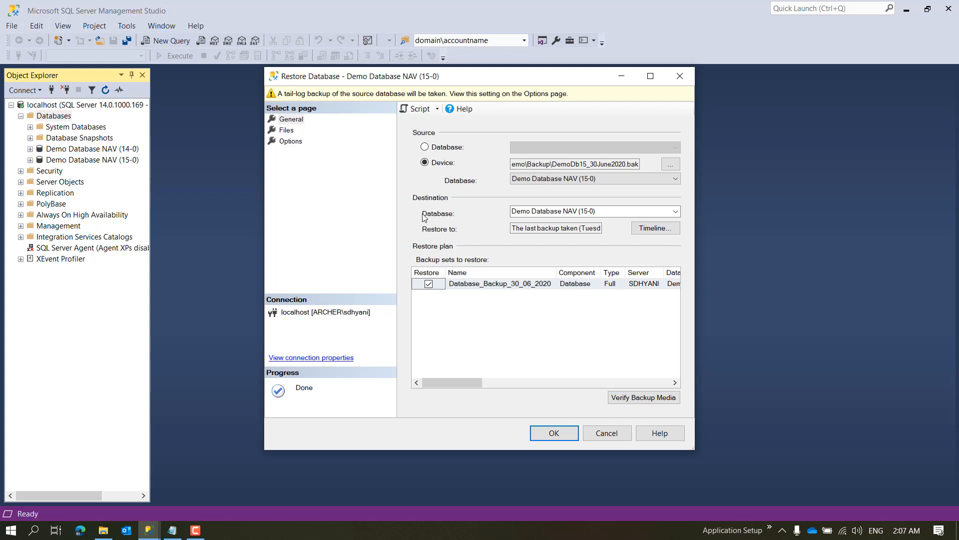
- Set the destination database name to Demo DB
{"action": "left_click", "coordinate": [602, 210]}
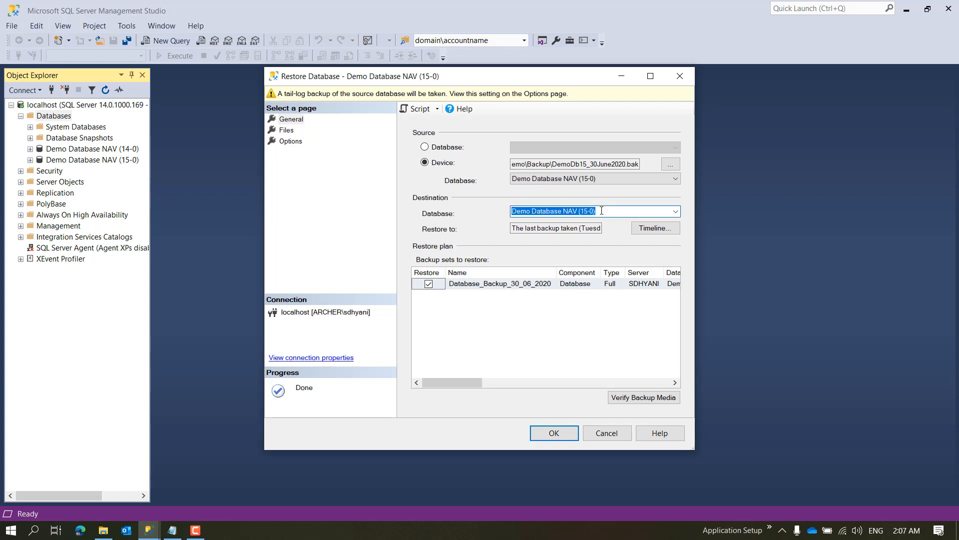
{"action": "type", "text": "Demo D"}
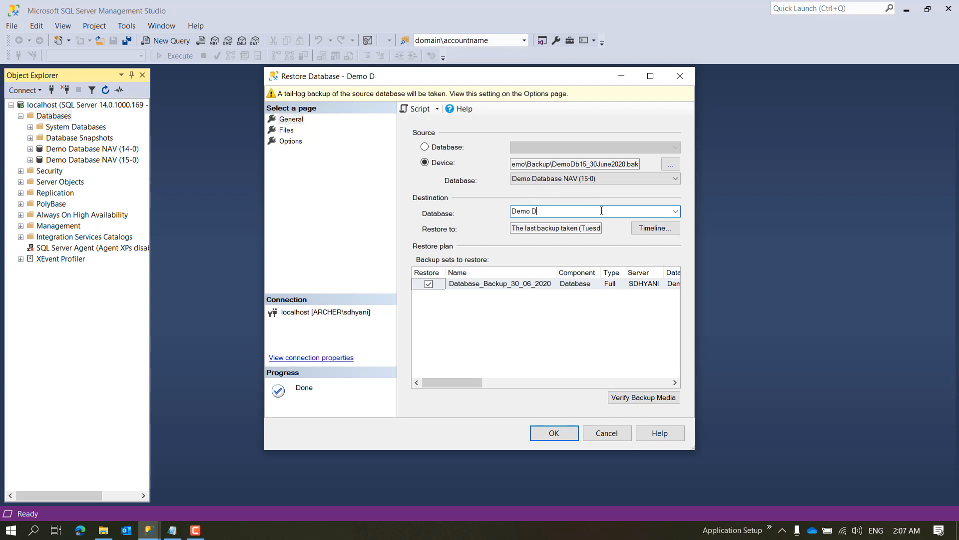
{"action": "type", "text": "B"}
- Examine the full restore point and all details of the backup set in the restore plan, widening the dialog
{"action": "left_click_drag", "start_coordinate": [695, 185], "coordinate": [907, 185]}
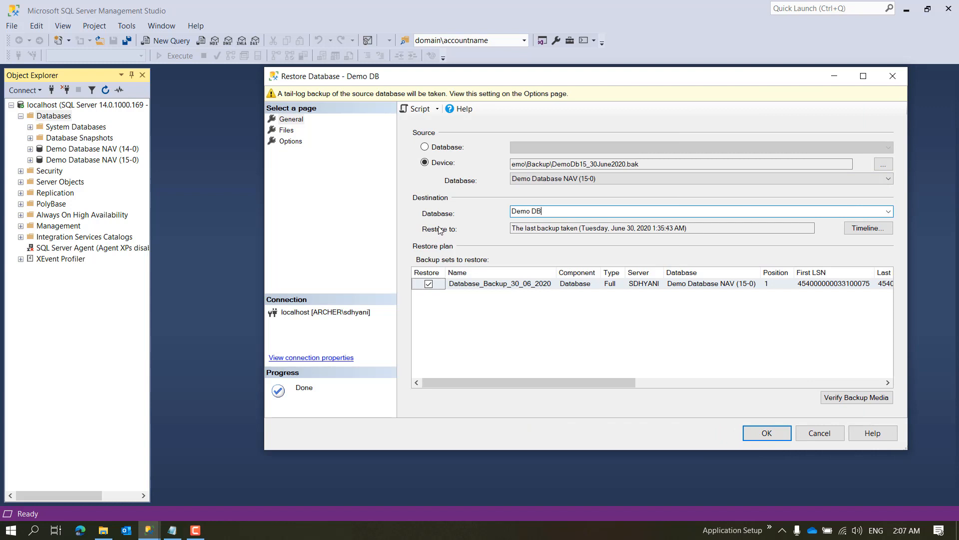
{"action": "left_click", "coordinate": [512, 228]}
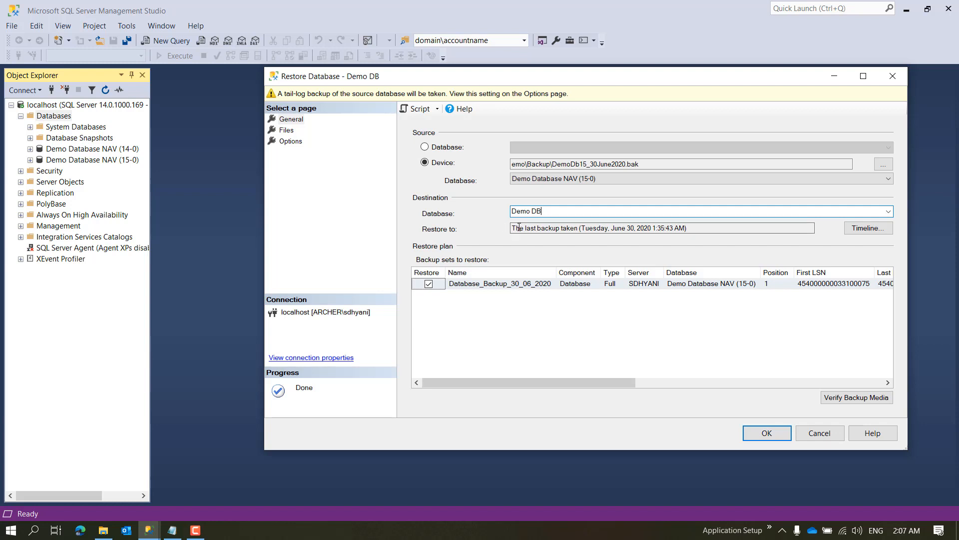
{"action": "left_click_drag", "start_coordinate": [513, 228], "coordinate": [580, 227]}
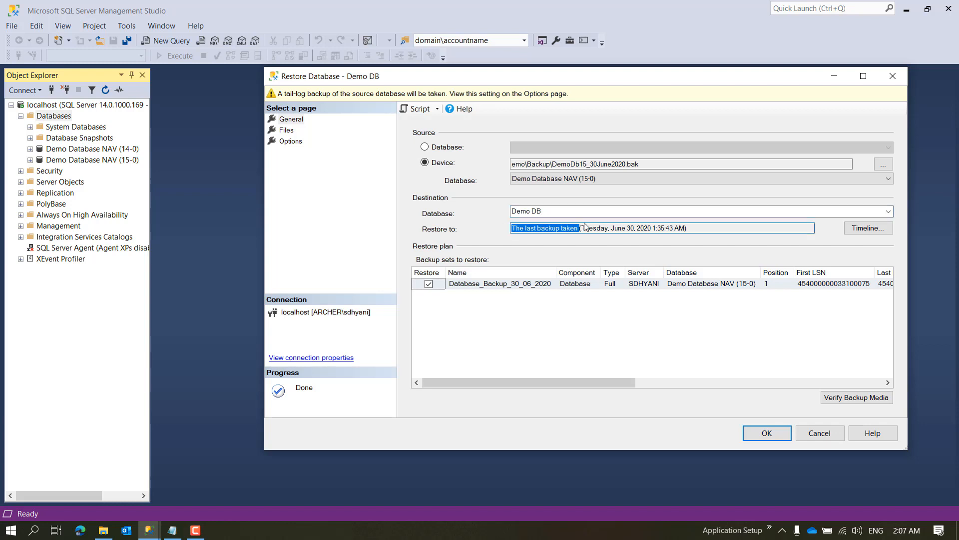
{"action": "left_click", "coordinate": [652, 227]}
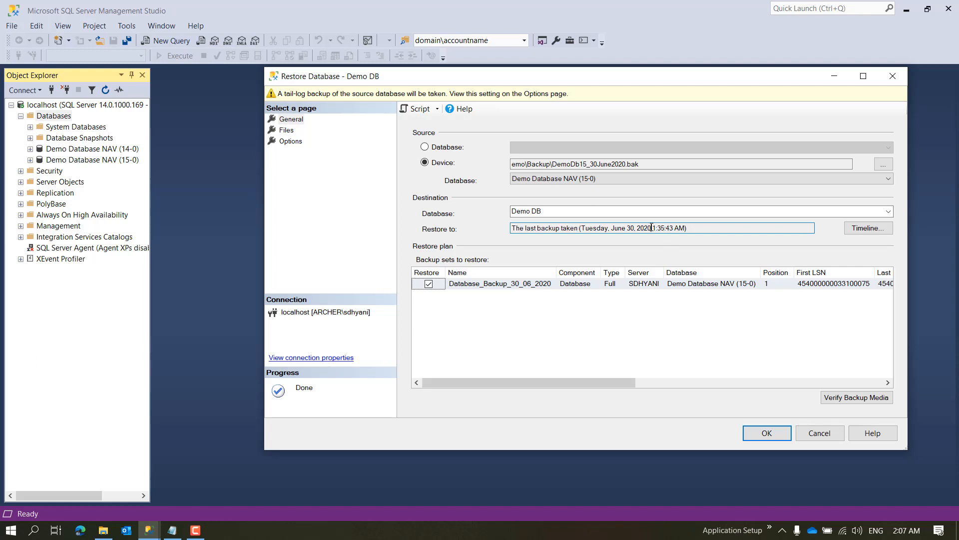
{"action": "left_click_drag", "start_coordinate": [652, 228], "coordinate": [519, 235]}
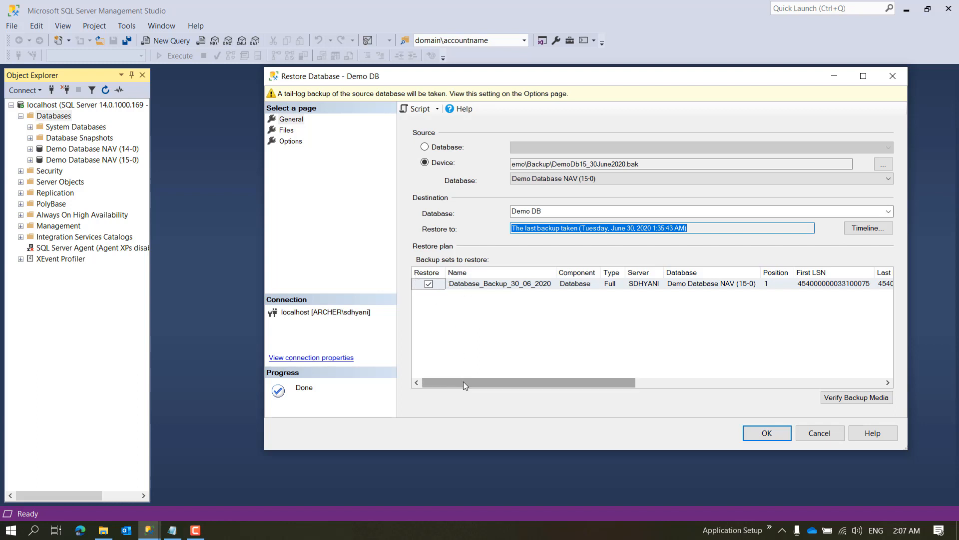
{"action": "left_click_drag", "start_coordinate": [464, 382], "coordinate": [630, 357]}
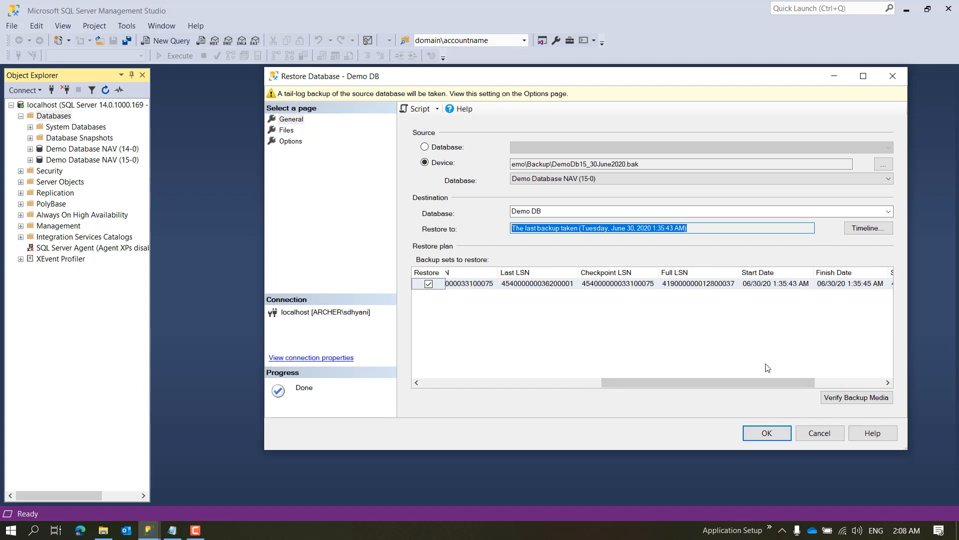
{"action": "left_click_drag", "start_coordinate": [652, 383], "coordinate": [488, 378]}
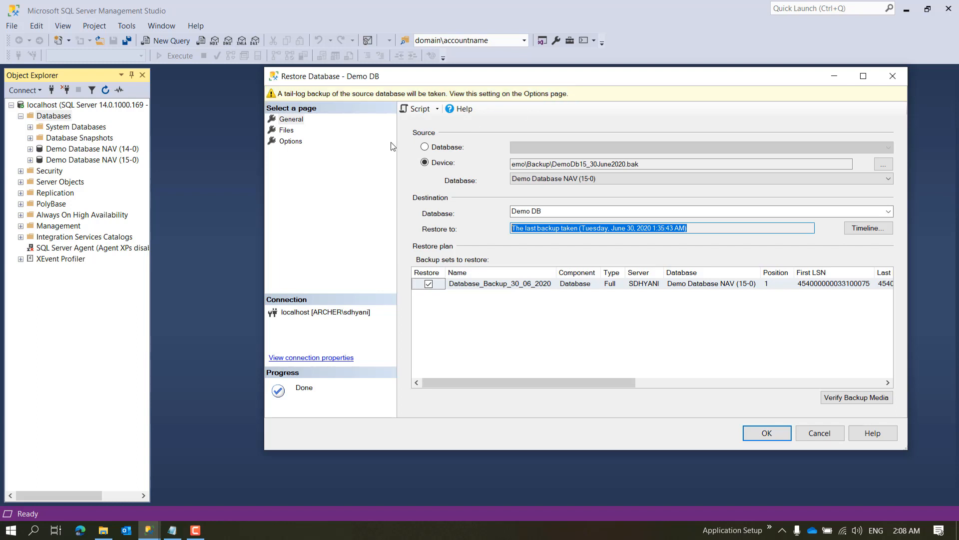
- Show the full Restore As paths of the data and log files on the Files page
{"action": "left_click", "coordinate": [334, 156]}
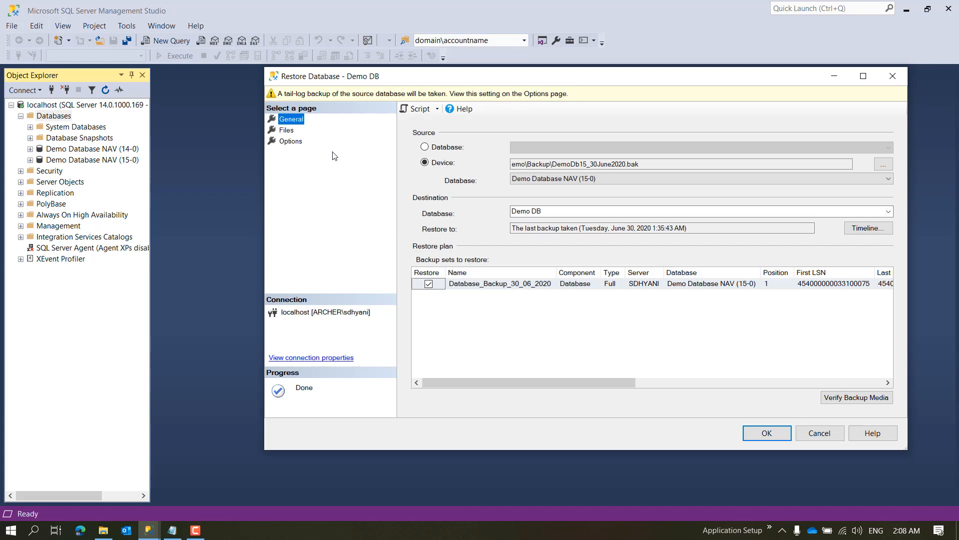
{"action": "left_click", "coordinate": [286, 132]}
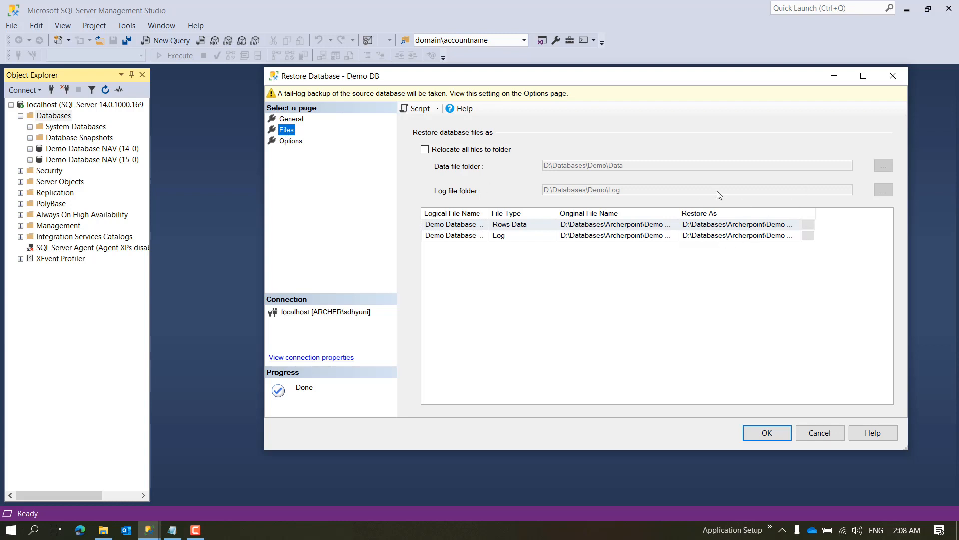
{"action": "double_click", "coordinate": [801, 209]}
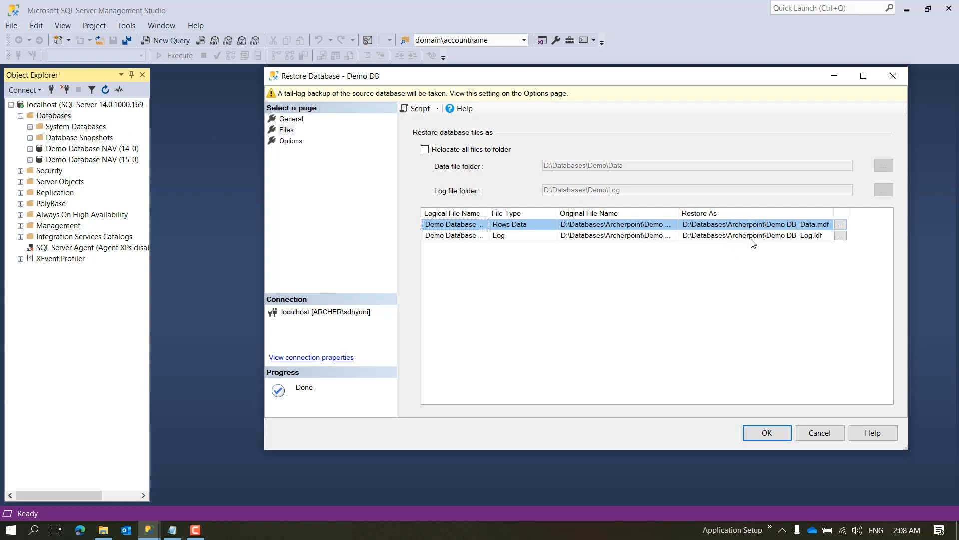
- Change the destination database name of the restore to DemoVideo
{"action": "left_click", "coordinate": [291, 120]}
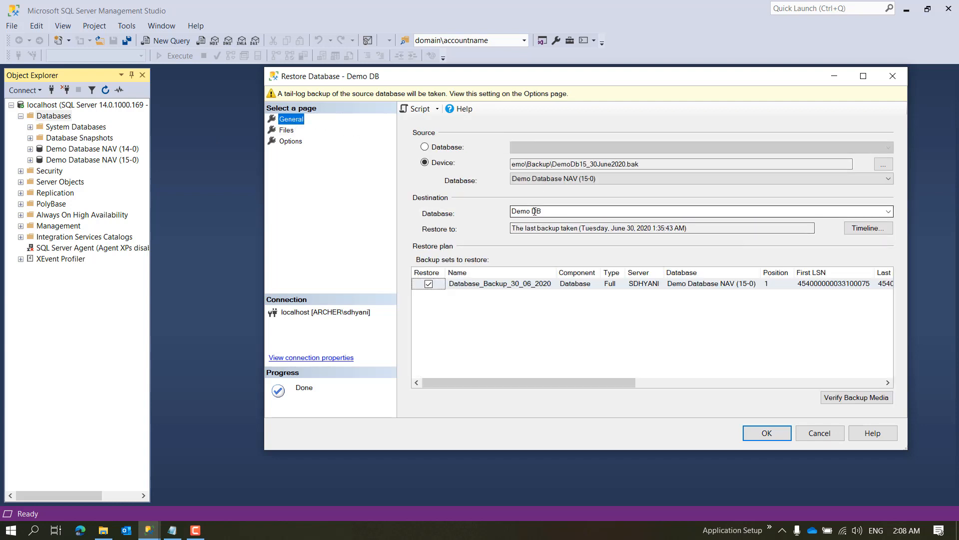
{"action": "left_click", "coordinate": [288, 131]}
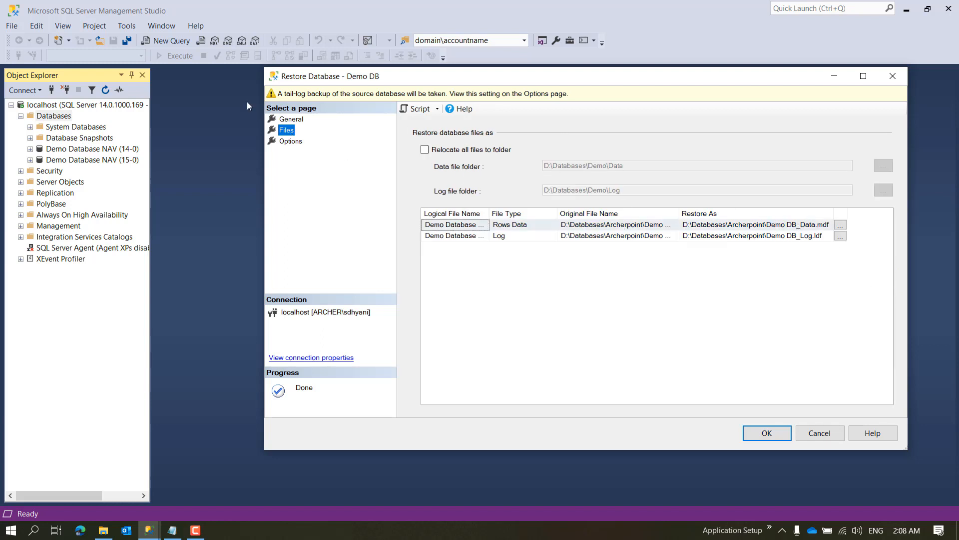
{"action": "left_click", "coordinate": [299, 120]}
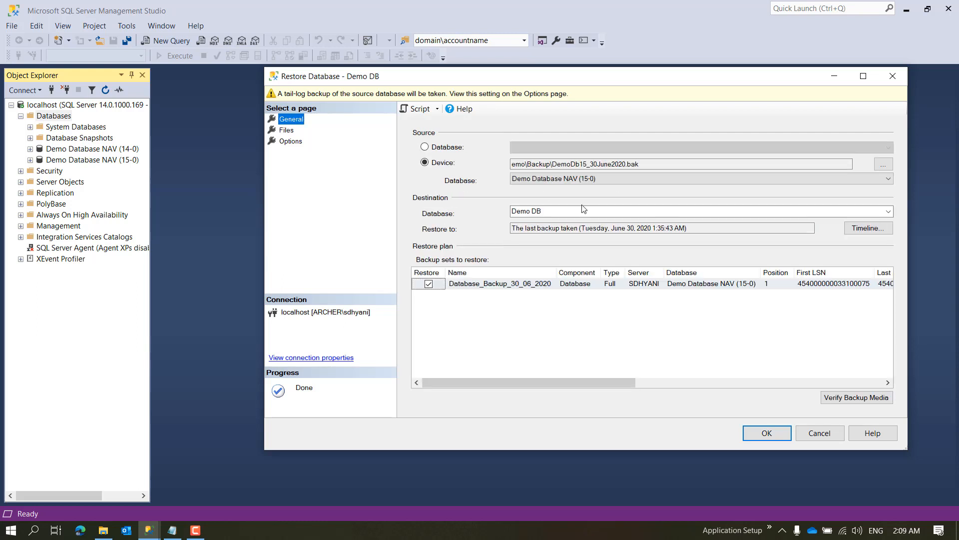
{"action": "left_click", "coordinate": [584, 209]}
{"action": "type", "text": "DemoVideo"}
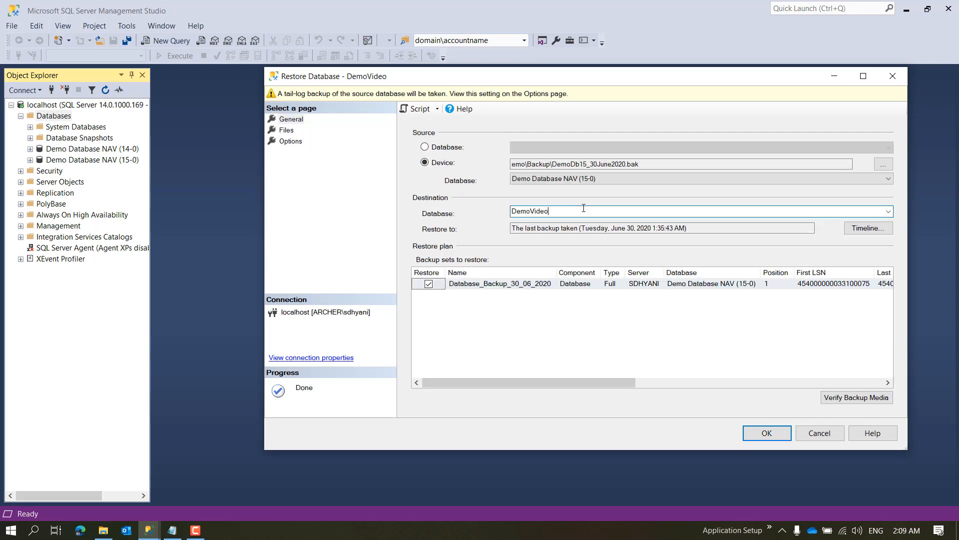
{"action": "key", "text": "Tab"}
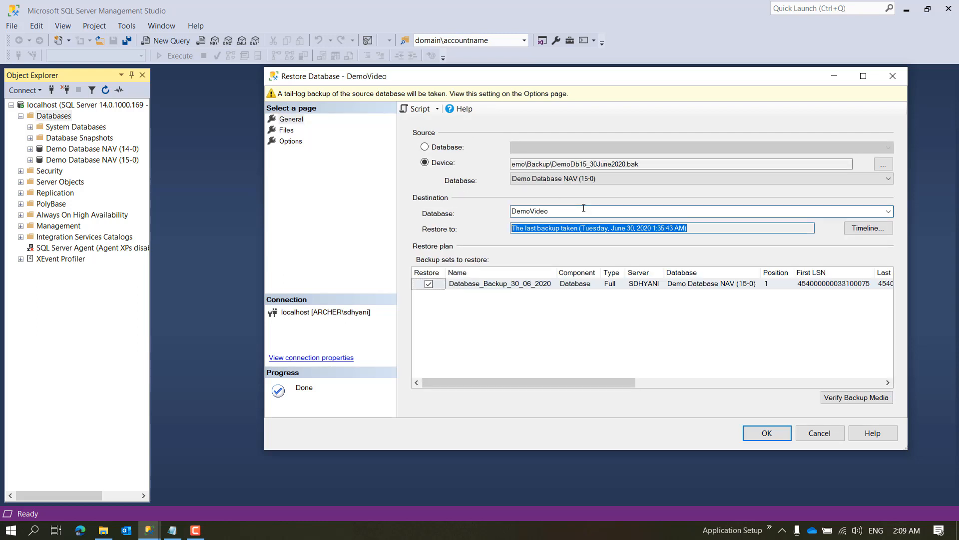
- Relocate all restored files to the data folder D:\Databases\Demo\Data and the log folder D:\Databases\Demo\Log, showing the full Restore As paths
{"action": "left_click", "coordinate": [286, 130]}
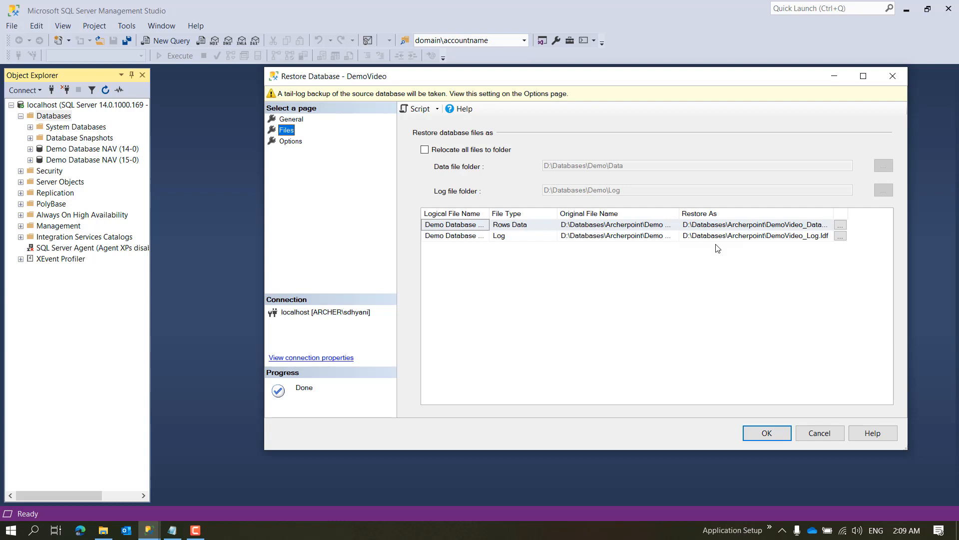
{"action": "double_click", "coordinate": [835, 213]}
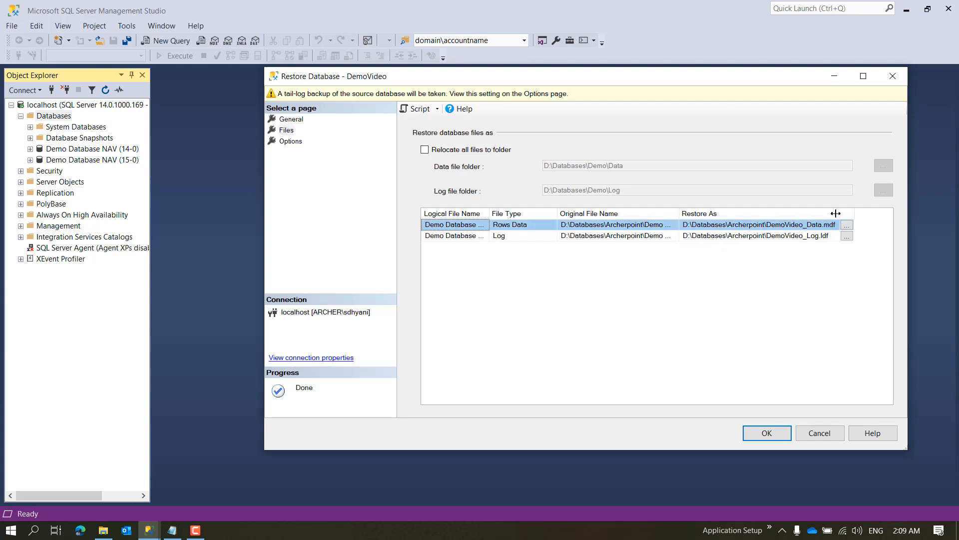
{"action": "left_click", "coordinate": [462, 150]}
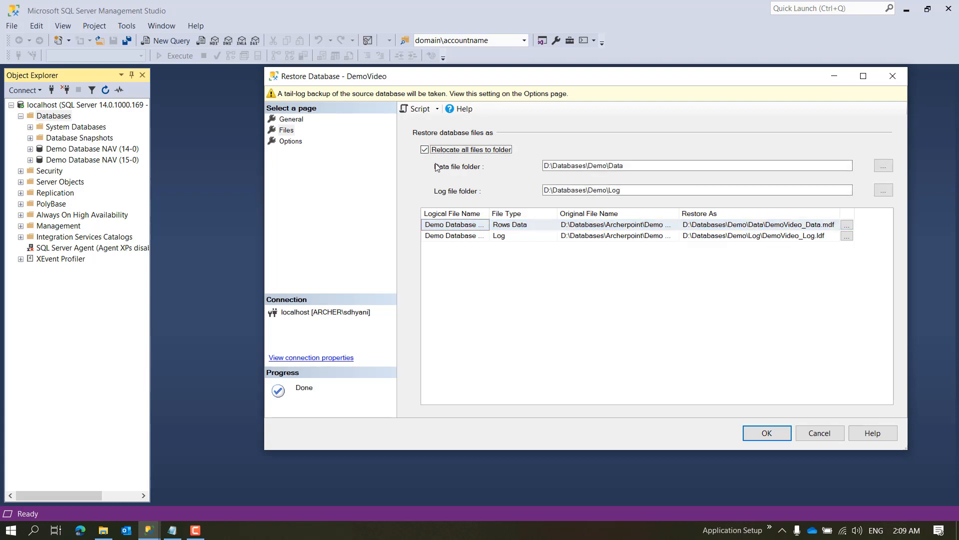
{"action": "left_click", "coordinate": [617, 165]}
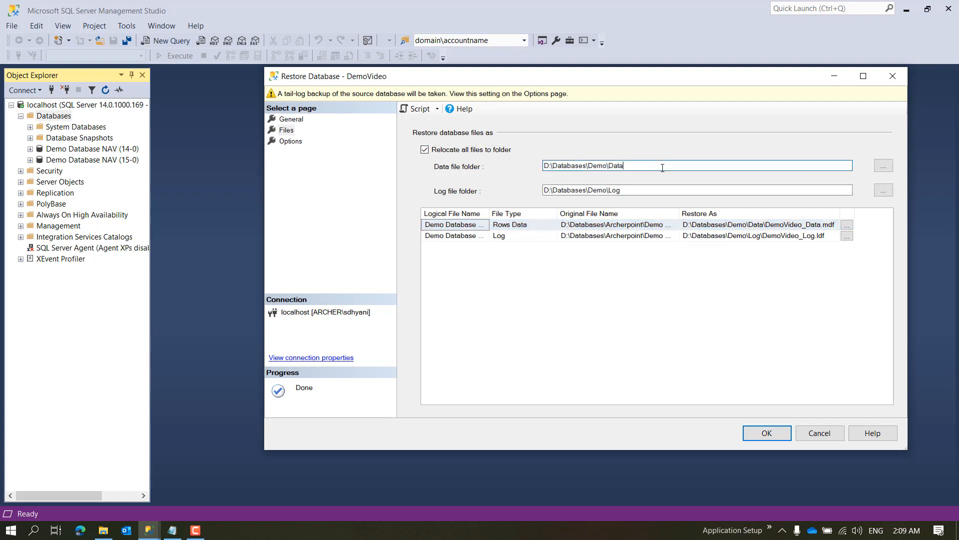
{"action": "left_click", "coordinate": [638, 194]}
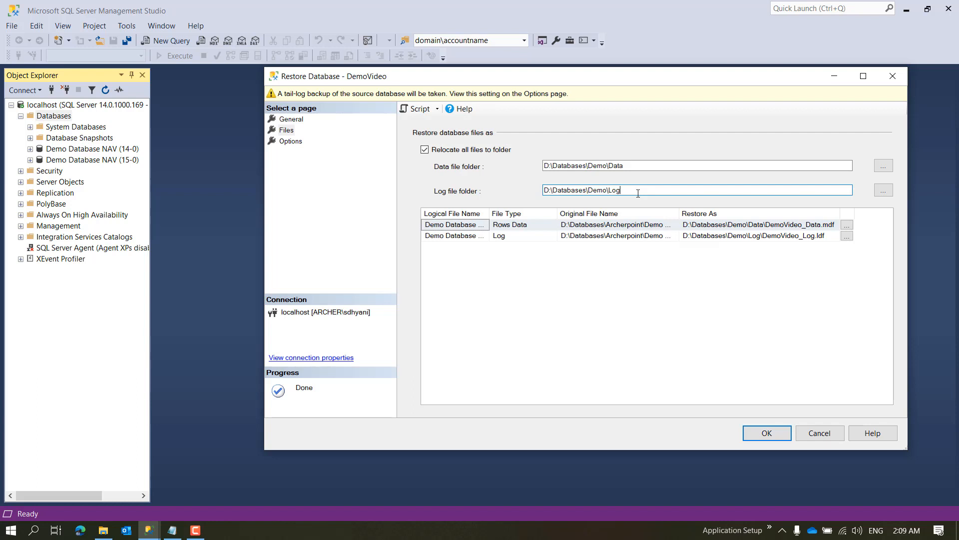
{"action": "left_click", "coordinate": [484, 150]}
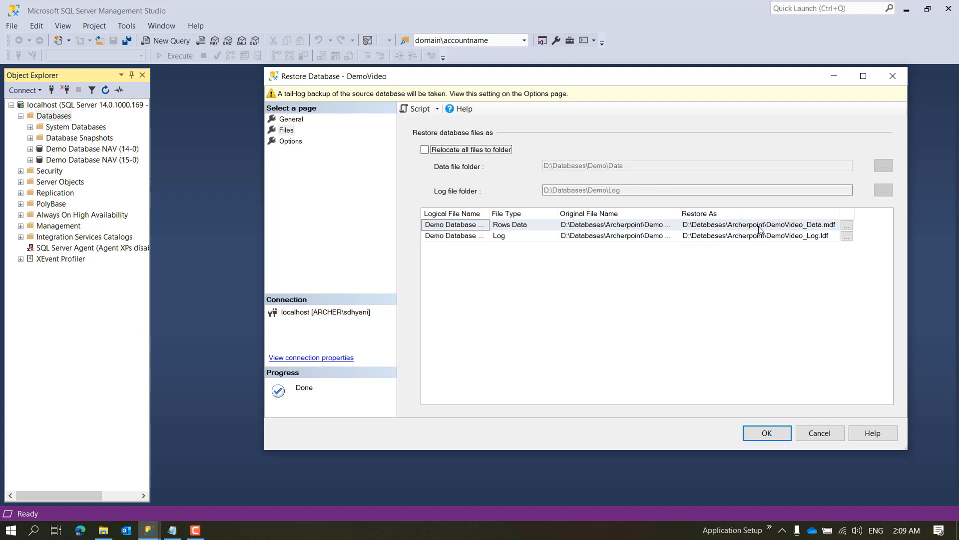
{"action": "left_click", "coordinate": [498, 149]}
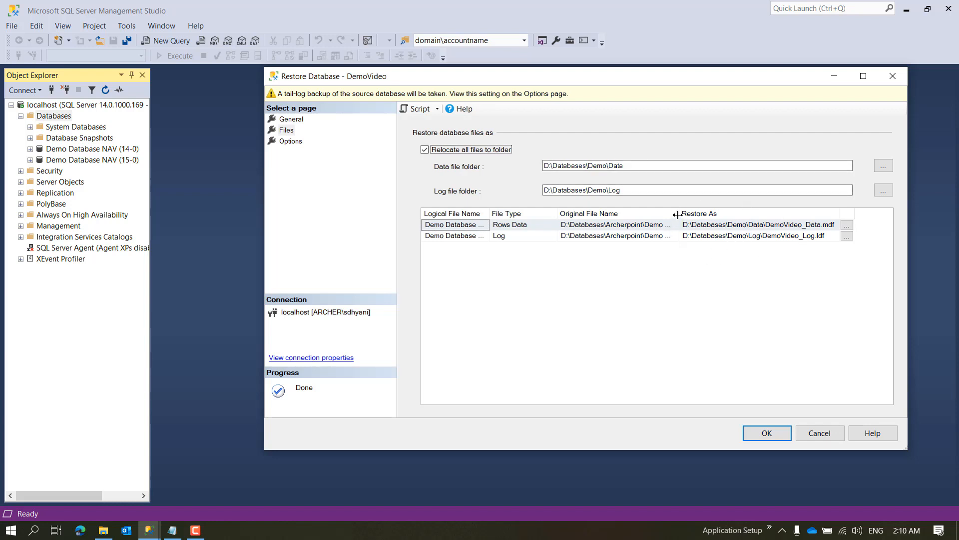
{"action": "left_click_drag", "start_coordinate": [679, 214], "coordinate": [626, 214]}
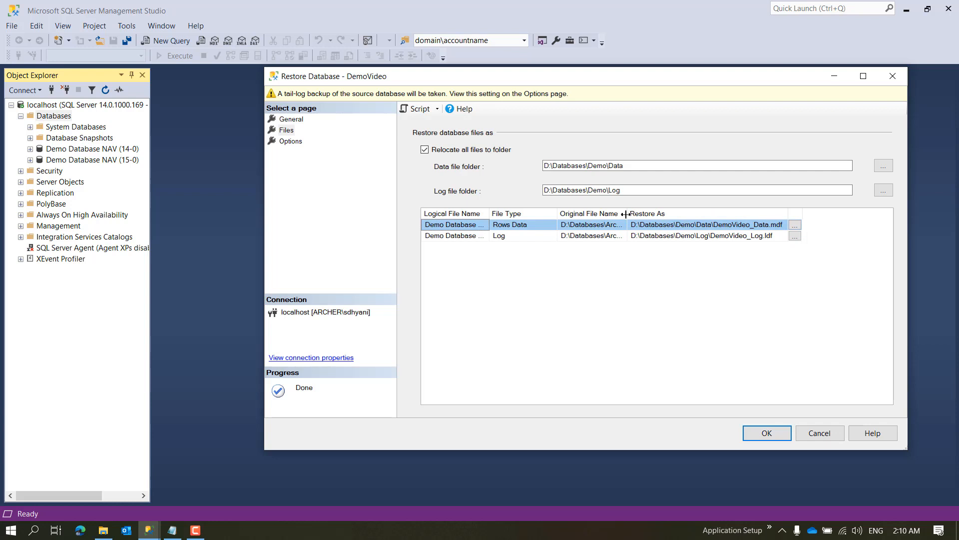
- Try the option to overwrite the existing database (WITH REPLACE) and switch it off again
{"action": "left_click", "coordinate": [290, 142]}
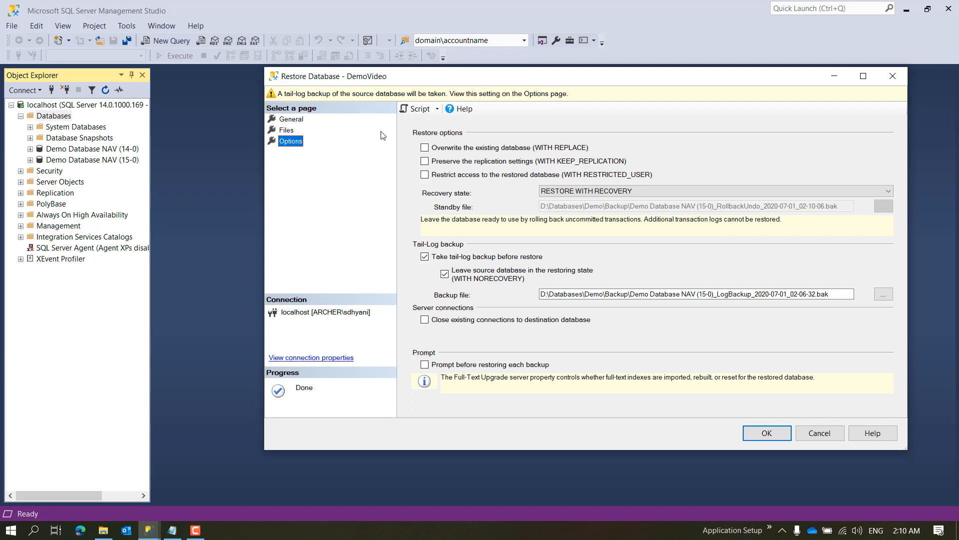
{"action": "left_click", "coordinate": [443, 150]}
{"action": "left_click", "coordinate": [443, 150]}
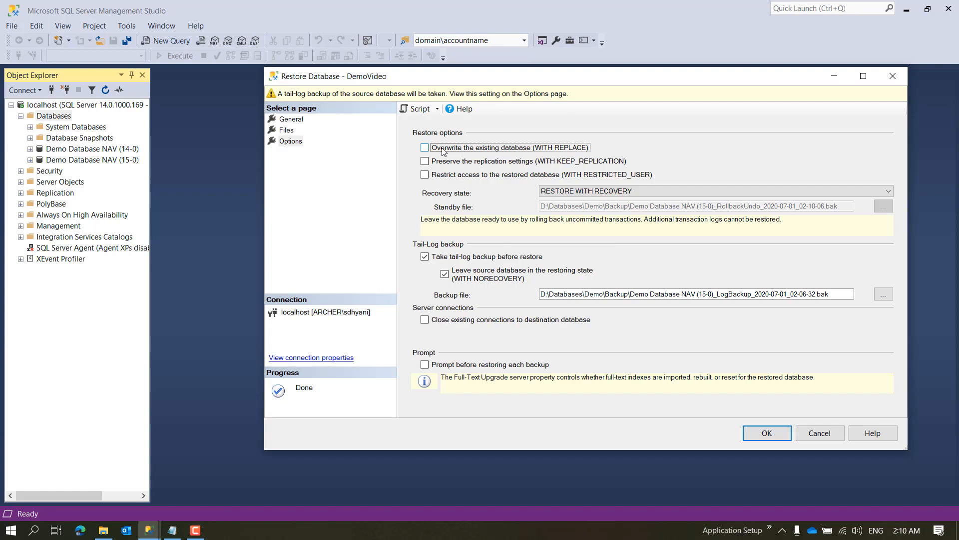
{"action": "left_click", "coordinate": [286, 130]}
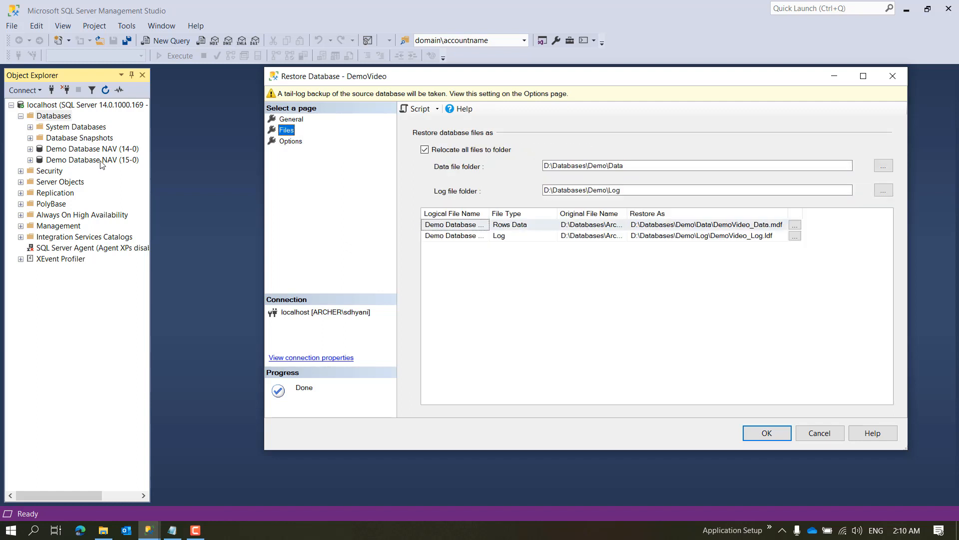
{"action": "left_click", "coordinate": [291, 119]}
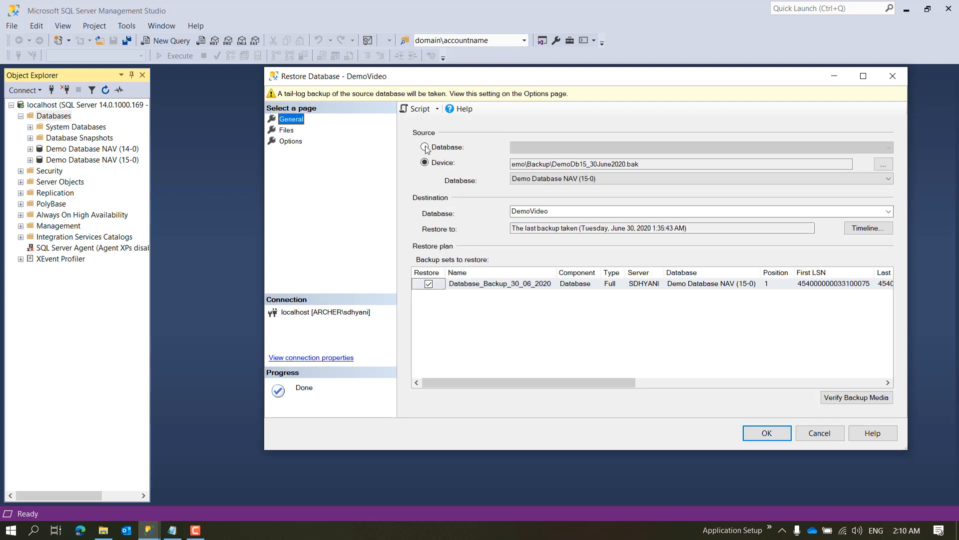
{"action": "left_click", "coordinate": [297, 139]}
{"action": "left_click", "coordinate": [447, 150]}
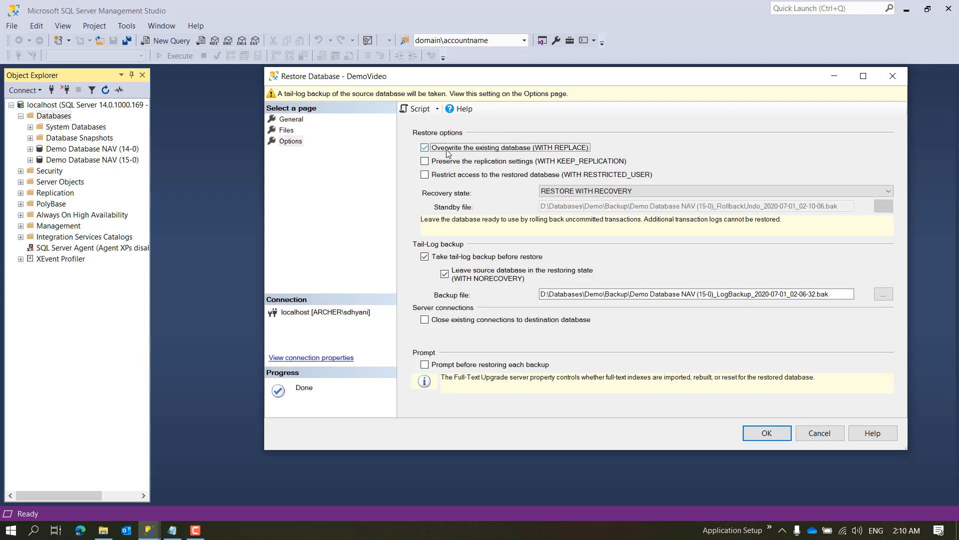
{"action": "left_click", "coordinate": [448, 152]}
- Keep the recovery state at RESTORE WITH RECOVERY and turn off the tail-log backup before restore
{"action": "key", "text": "Tab"}
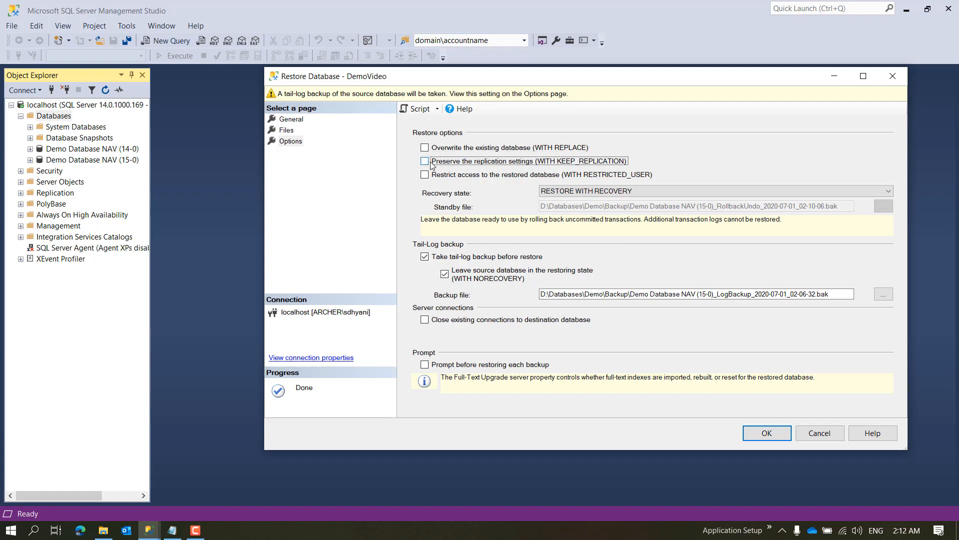
{"action": "key", "text": "Tab"}
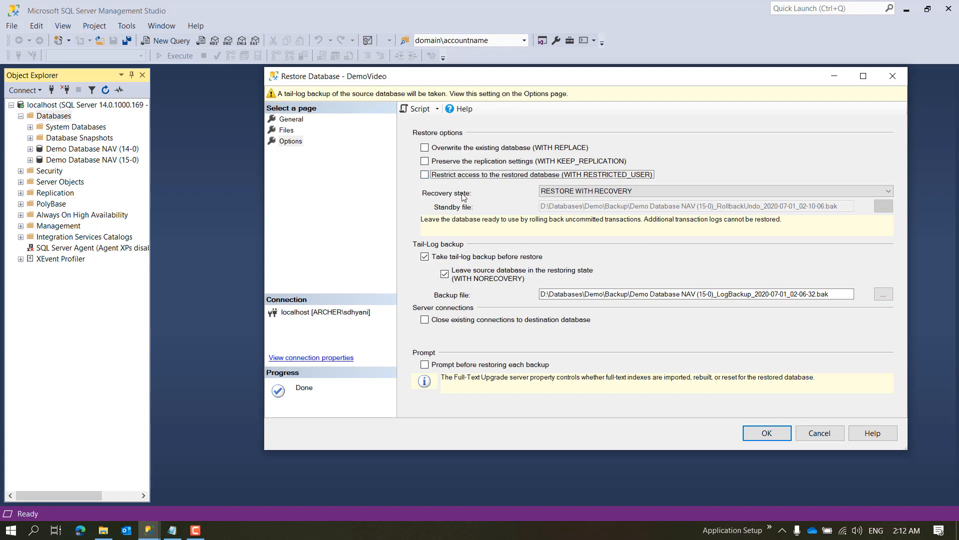
{"action": "left_click", "coordinate": [561, 193]}
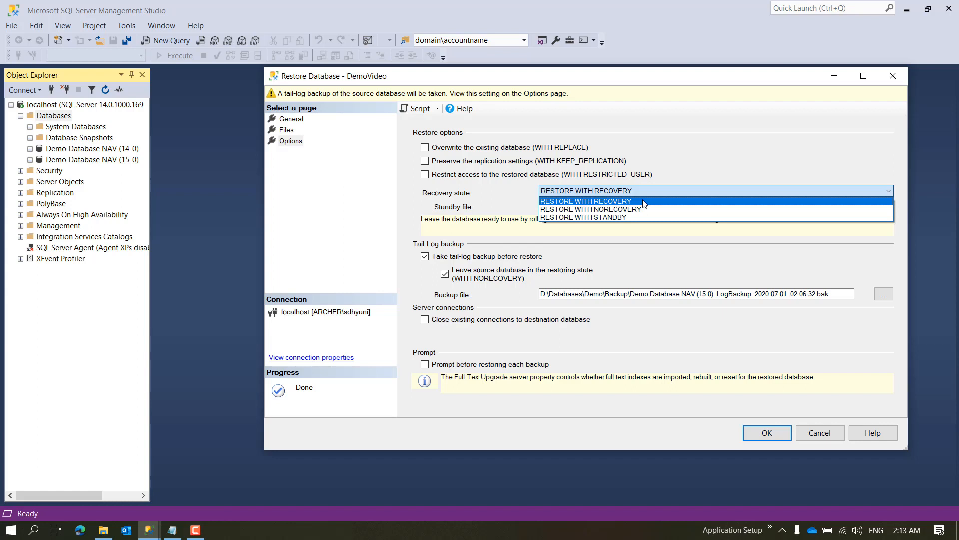
{"action": "left_click", "coordinate": [639, 195]}
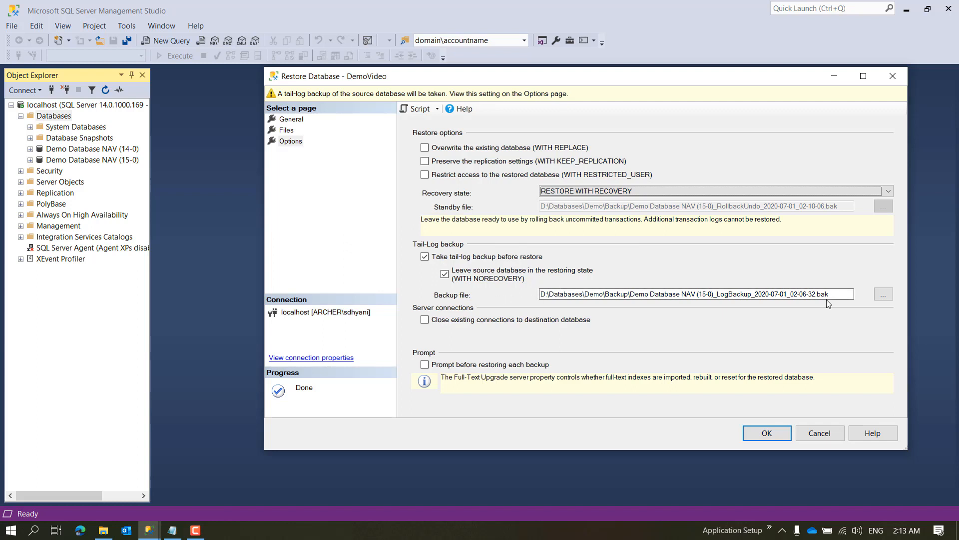
{"action": "left_click_drag", "start_coordinate": [830, 294], "coordinate": [506, 295]}
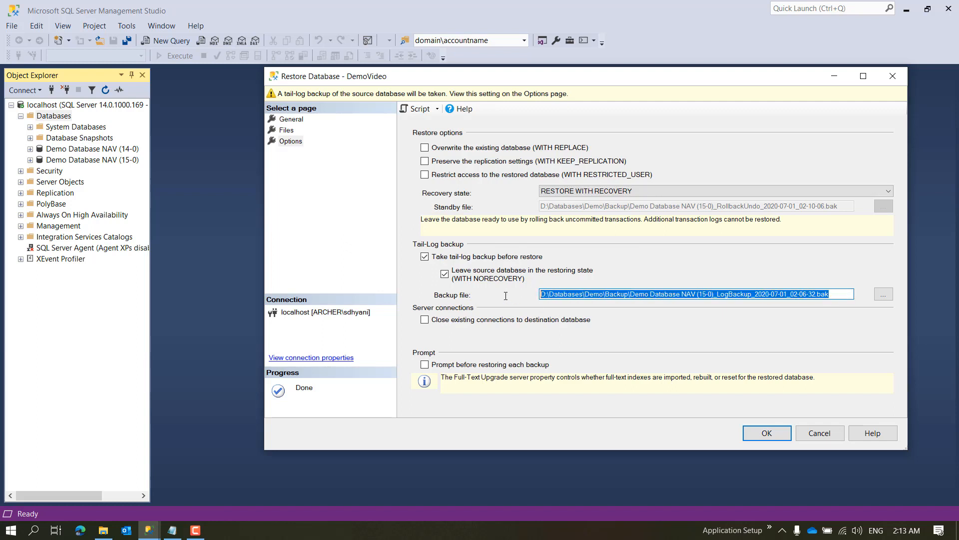
{"action": "left_click", "coordinate": [477, 256]}
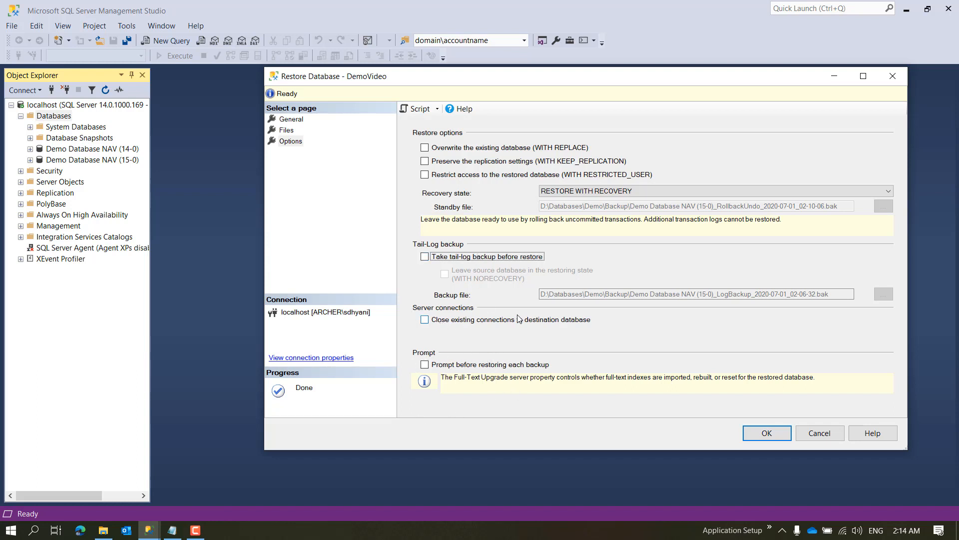
- Recheck the source backup, destination, file paths and restore options, and run the restore to the DemoVideo database
{"action": "left_click", "coordinate": [292, 119]}
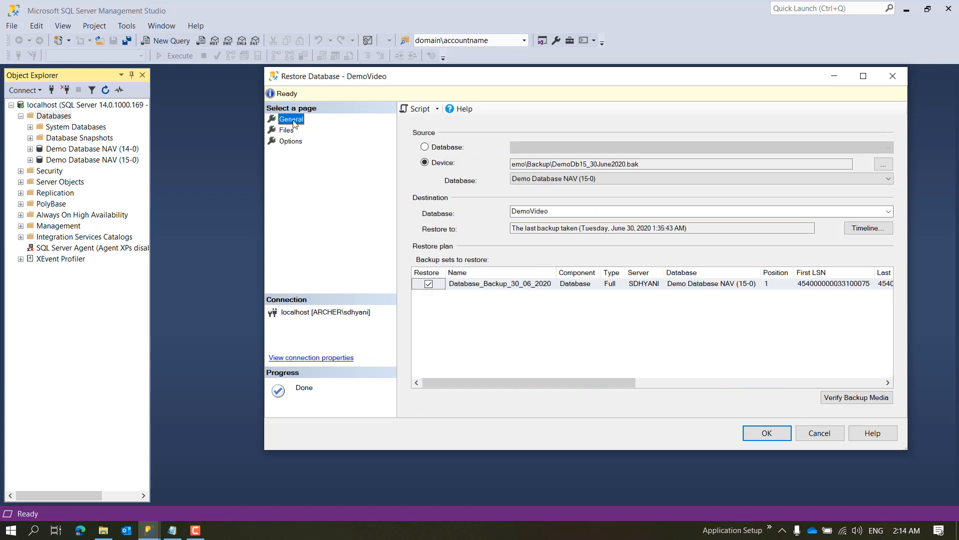
{"action": "left_click_drag", "start_coordinate": [676, 164], "coordinate": [447, 149]}
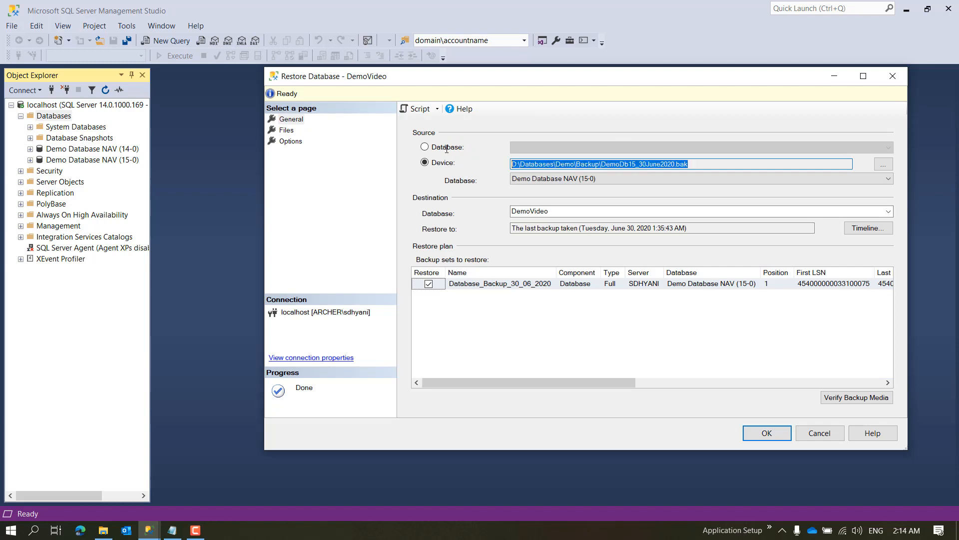
{"action": "left_click_drag", "start_coordinate": [554, 211], "coordinate": [416, 208]}
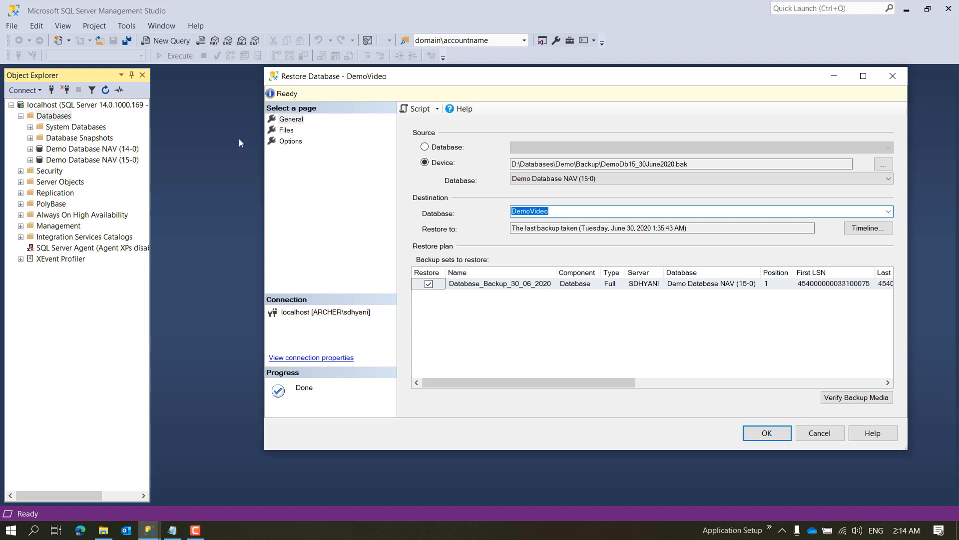
{"action": "left_click", "coordinate": [288, 130]}
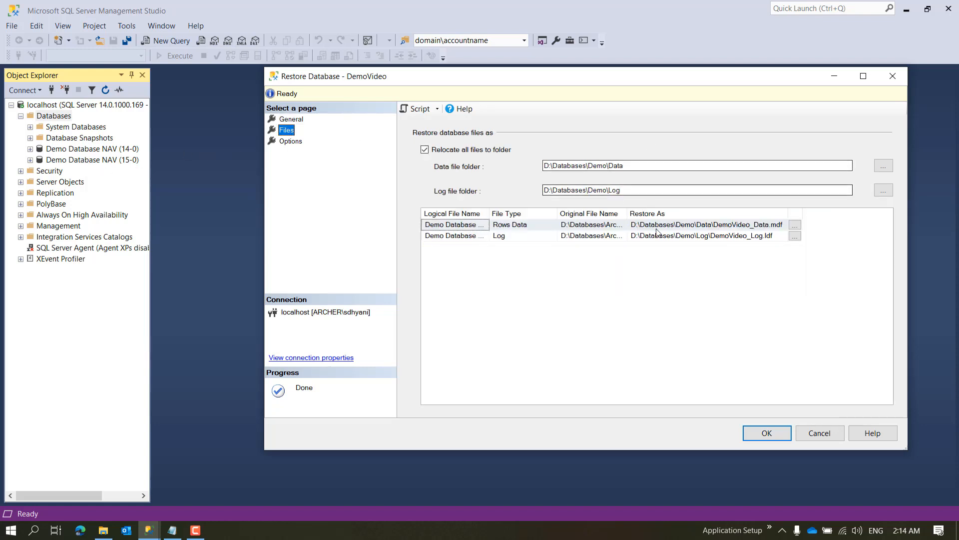
{"action": "left_click", "coordinate": [292, 142]}
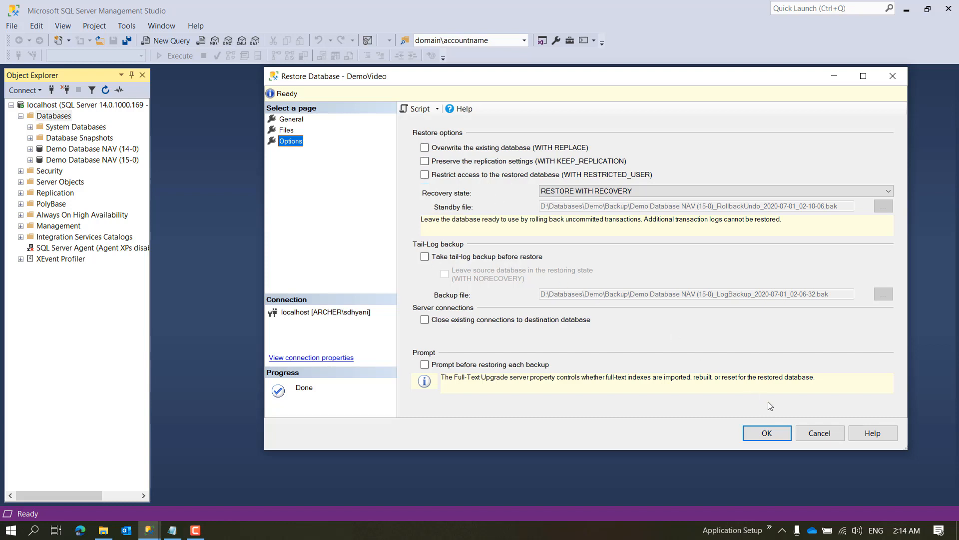
{"action": "left_click", "coordinate": [769, 432]}
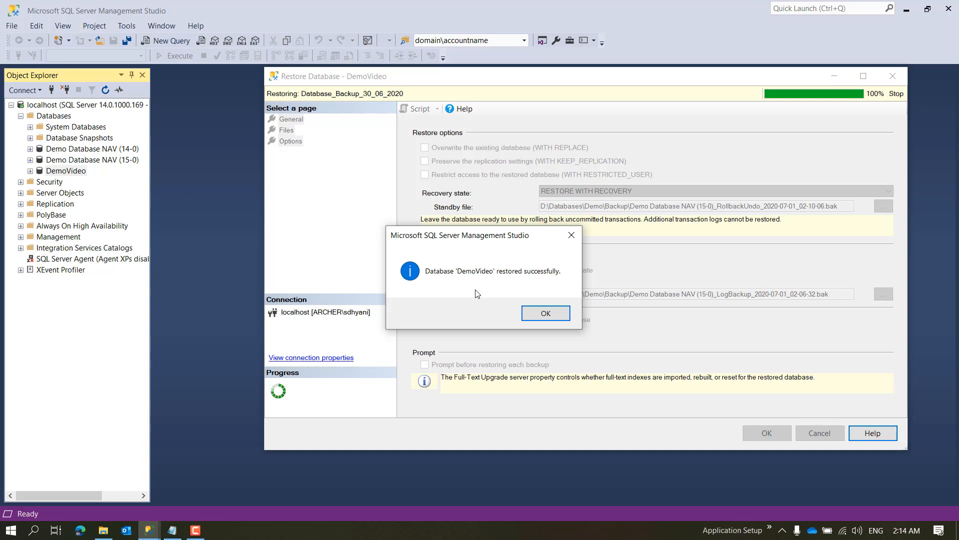
{"action": "left_click", "coordinate": [553, 314]}
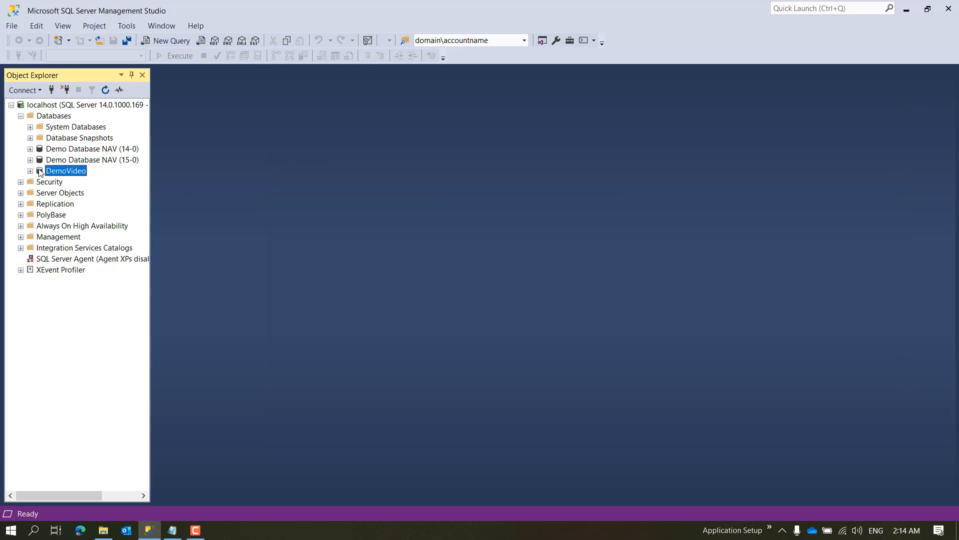
{"action": "double_click", "coordinate": [73, 172]}
{"action": "double_click", "coordinate": [73, 173]}
- Switch to File Explorer and check the restored data file in the Demo\Data folder
{"action": "left_click", "coordinate": [111, 536]}
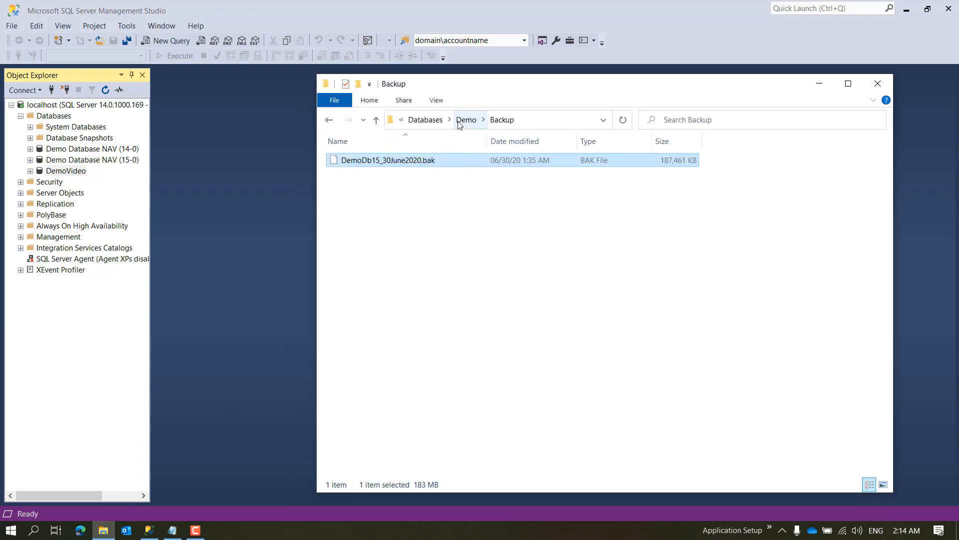
{"action": "left_click", "coordinate": [460, 121]}
{"action": "key", "text": "Down"}
{"action": "key", "text": "Return"}
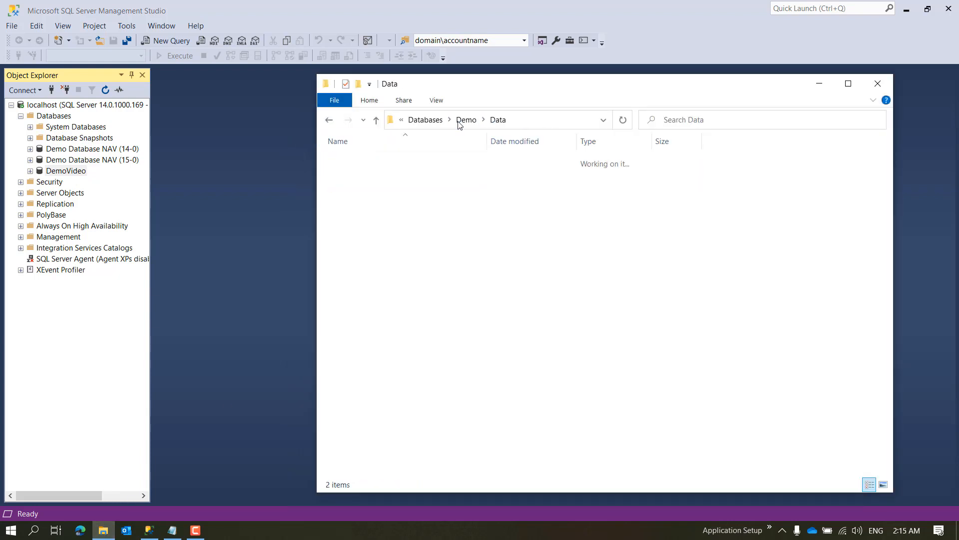
{"action": "key", "text": "Down"}
{"action": "key", "text": "Up"}
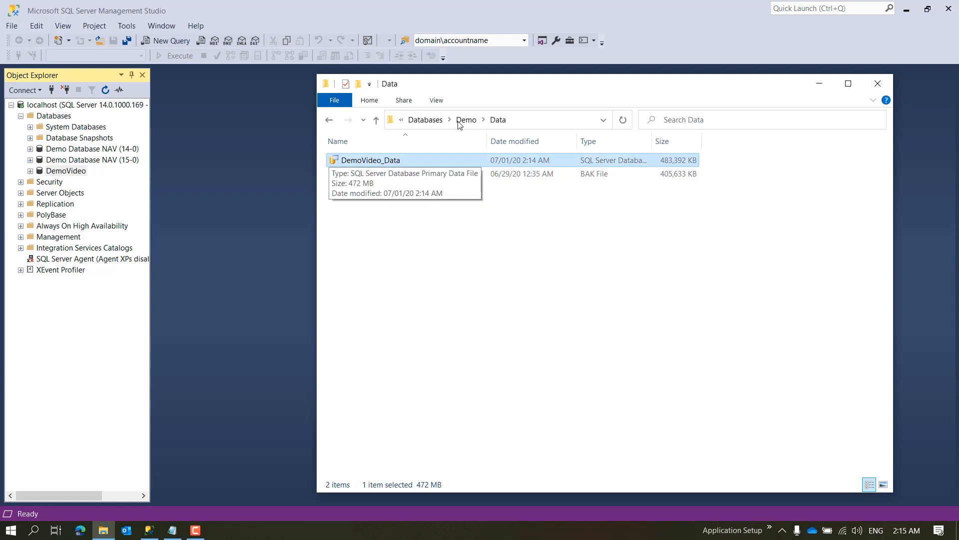
- Check the restored log file in the Demo\Log folder, and minimize File Explorer and Management Studio
{"action": "left_click", "coordinate": [458, 124]}
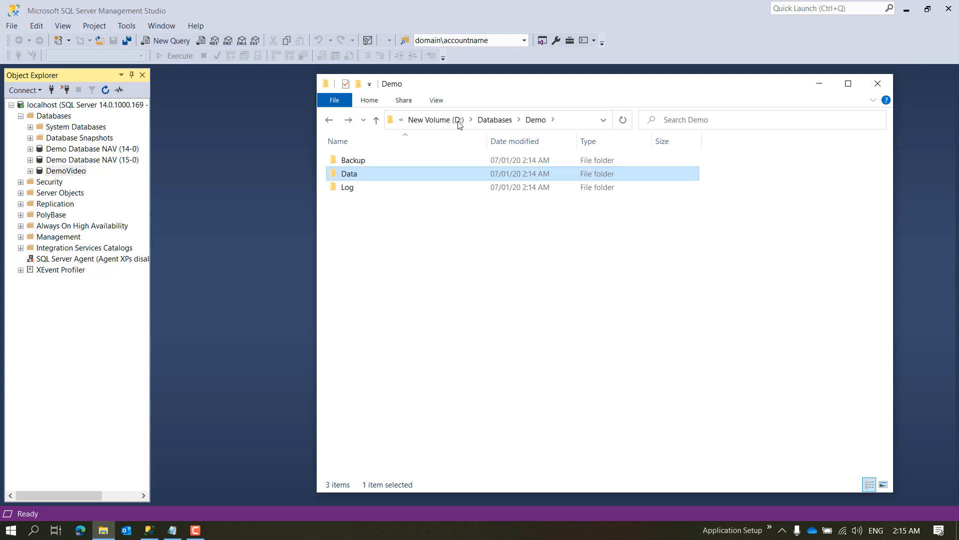
{"action": "key", "text": "Down"}
{"action": "key", "text": "Return"}
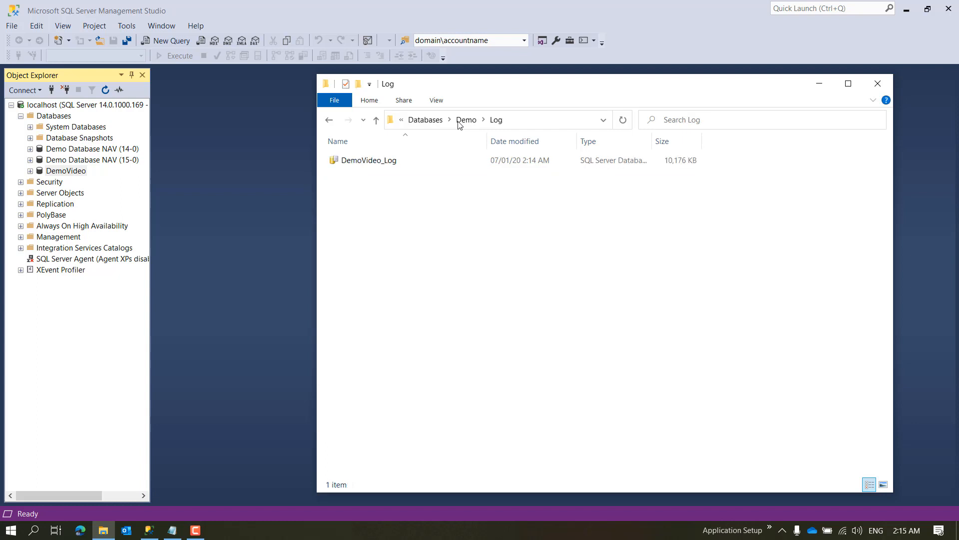
{"action": "key", "text": "Down"}
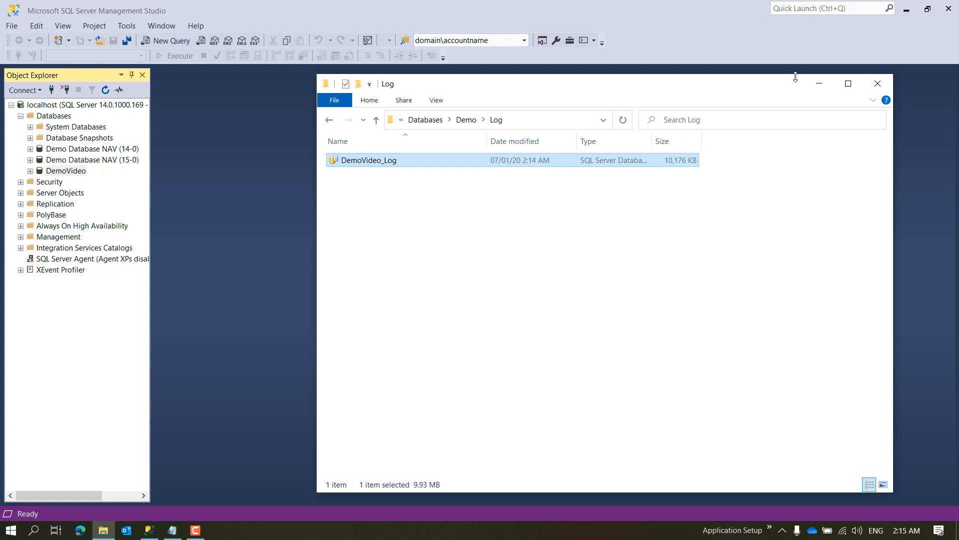
{"action": "left_click", "coordinate": [818, 83]}
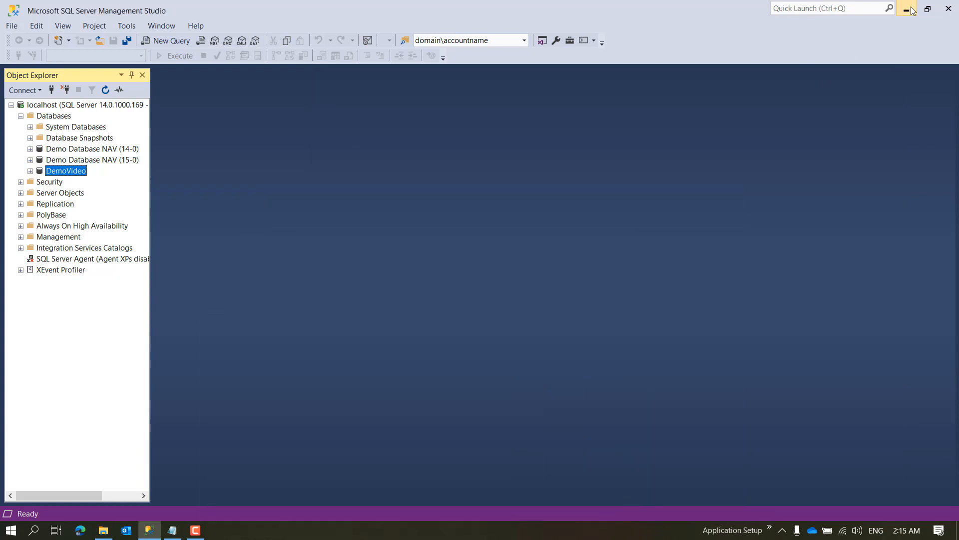
{"action": "left_click", "coordinate": [908, 9]}
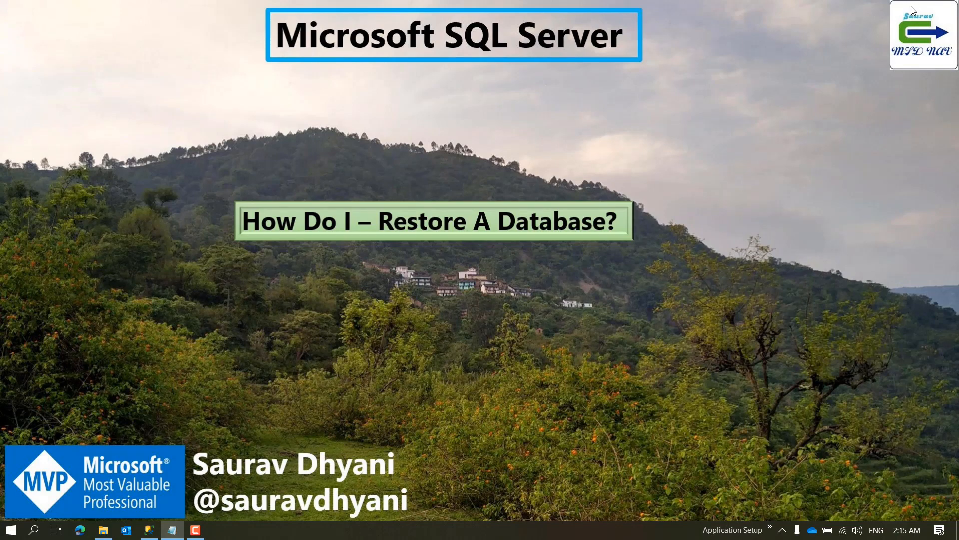